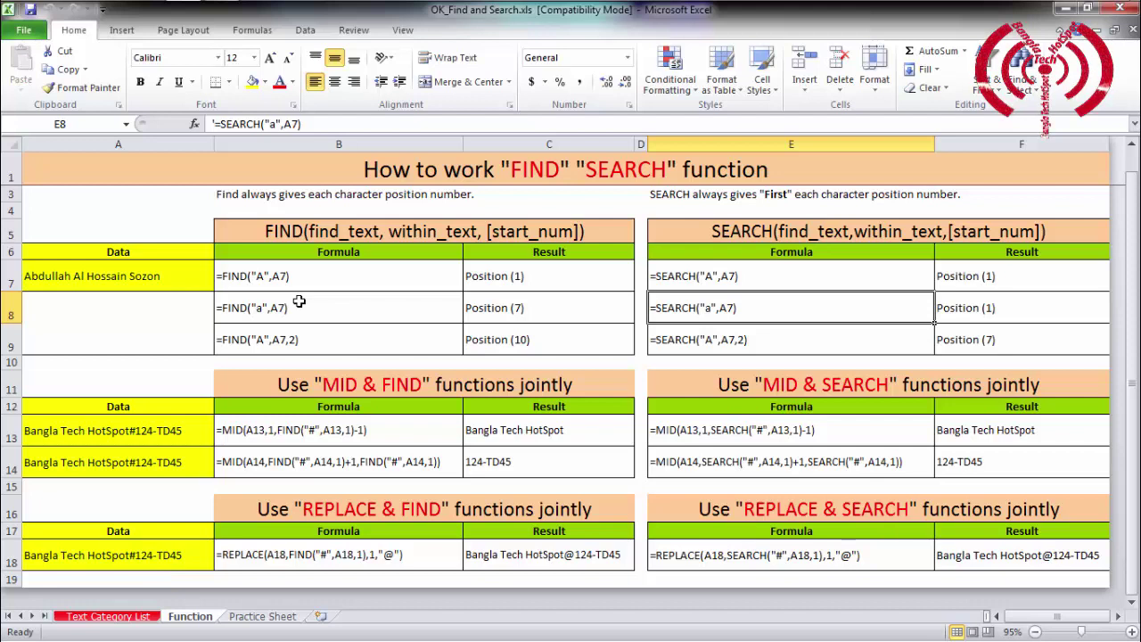
- Review the sample name in A7 and the existing FIND and SEARCH formulas with their results
{"action": "left_click", "coordinate": [512, 306]}
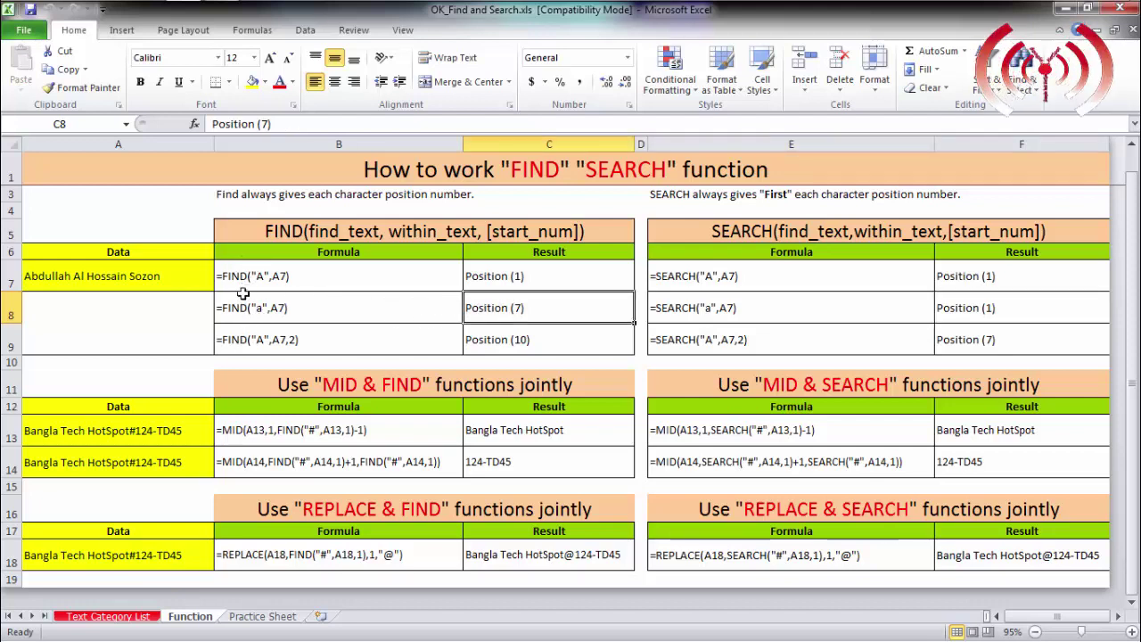
{"action": "left_click", "coordinate": [135, 281]}
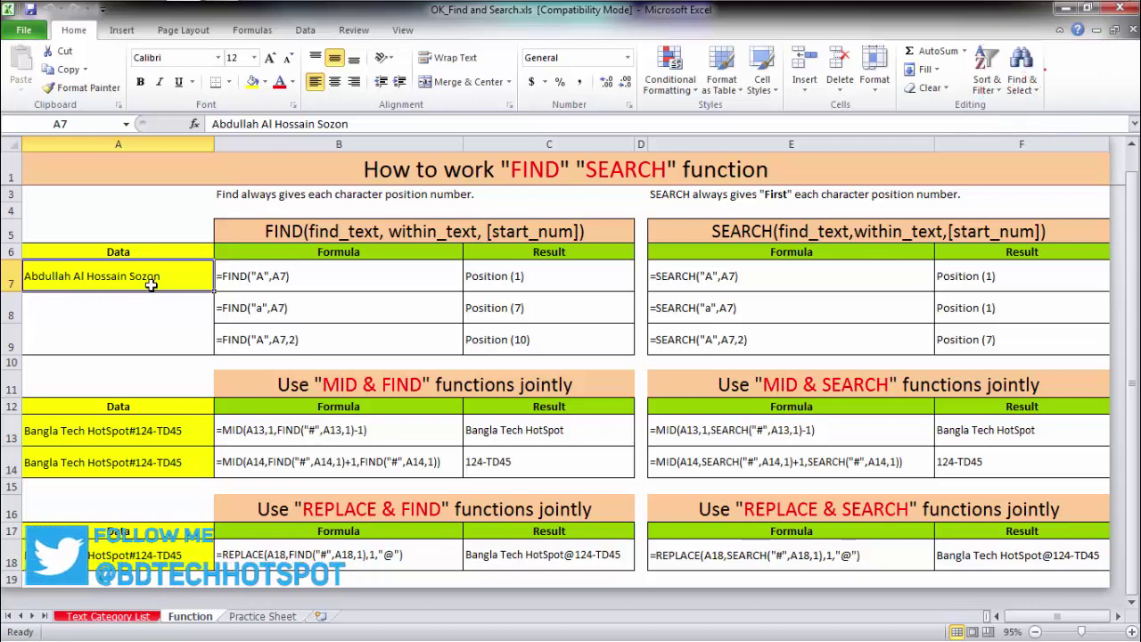
{"action": "left_click", "coordinate": [287, 281]}
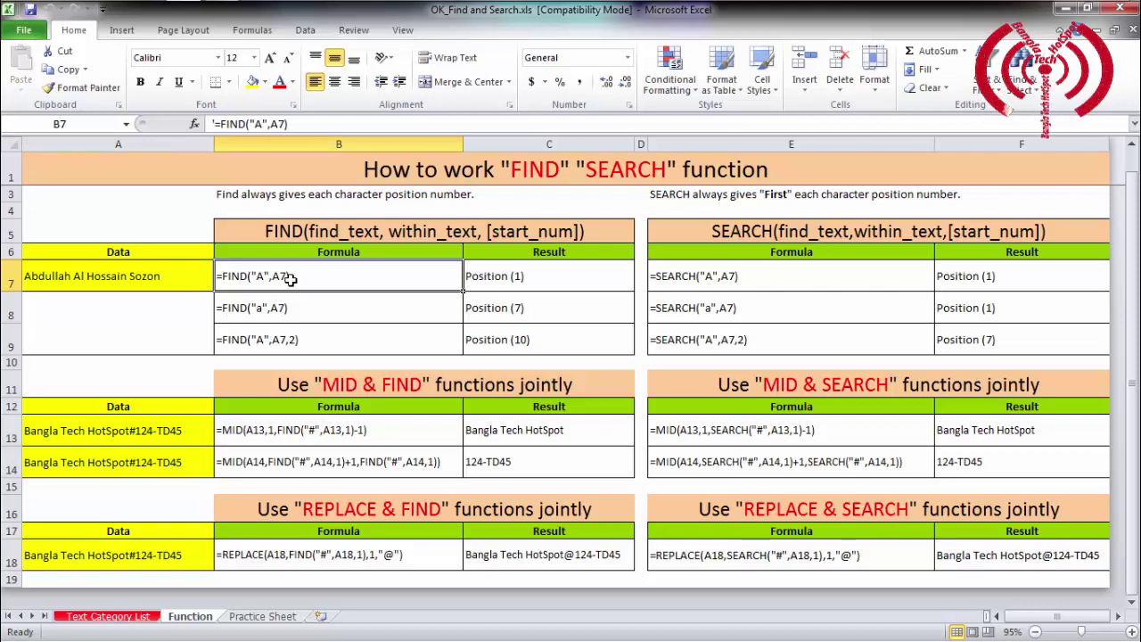
{"action": "left_click", "coordinate": [515, 285]}
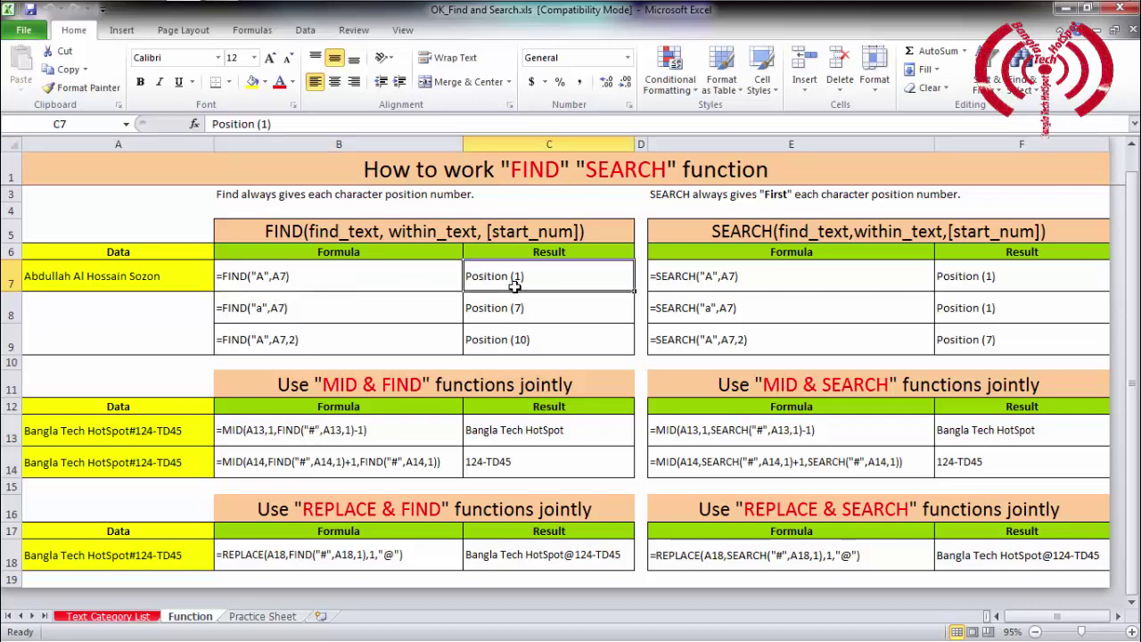
{"action": "left_click", "coordinate": [314, 308]}
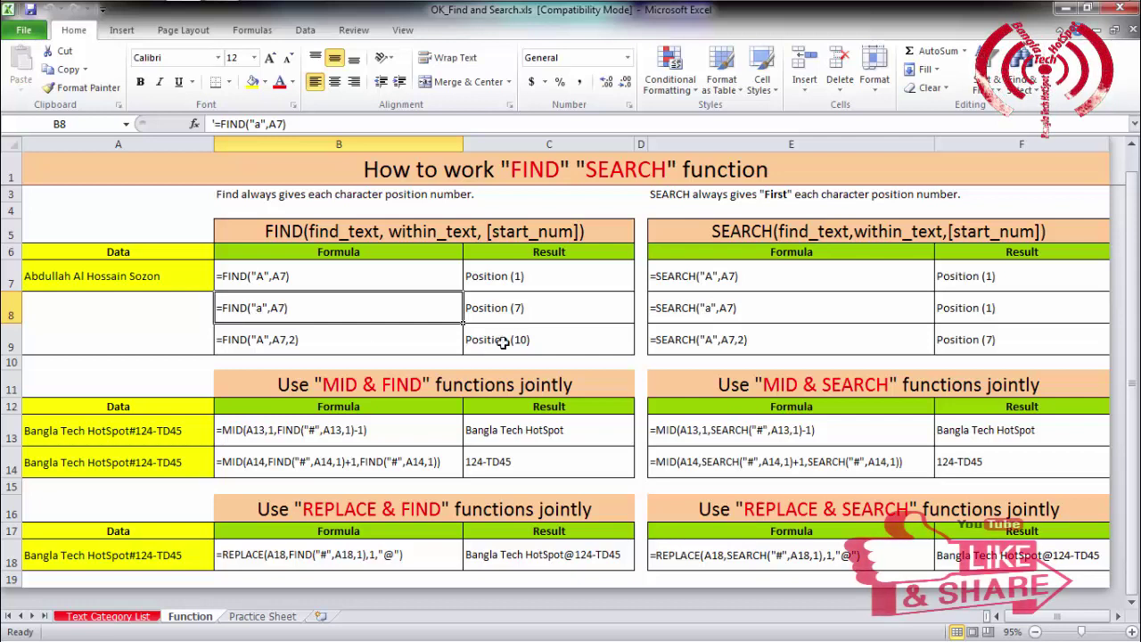
{"action": "left_click", "coordinate": [516, 309]}
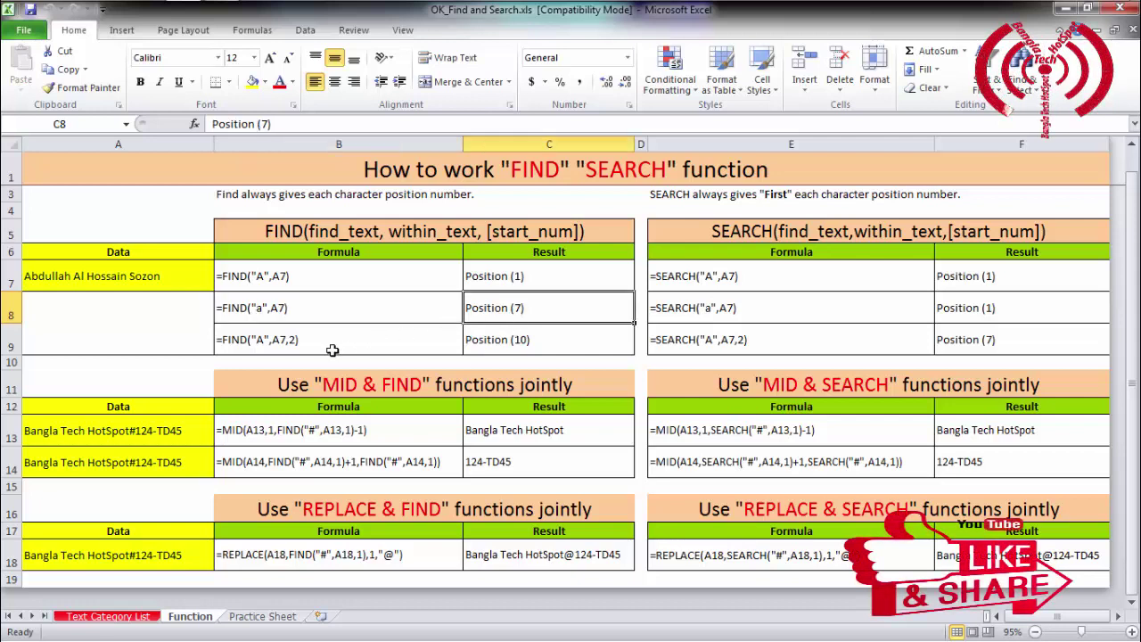
{"action": "left_click", "coordinate": [290, 357]}
{"action": "left_click", "coordinate": [289, 339]}
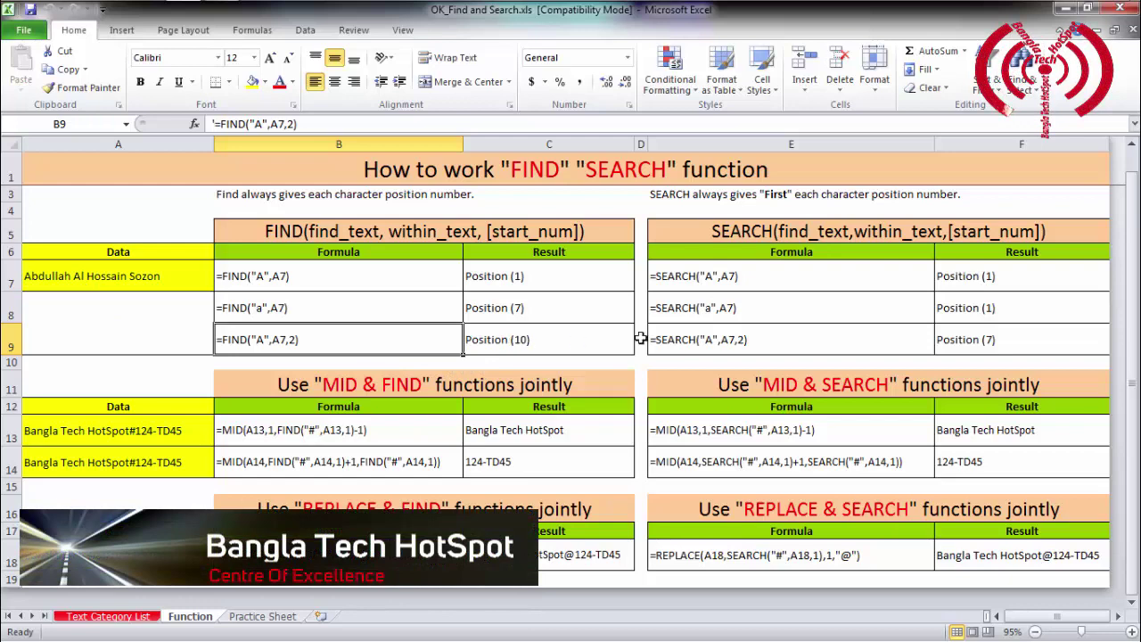
{"action": "left_click", "coordinate": [751, 277]}
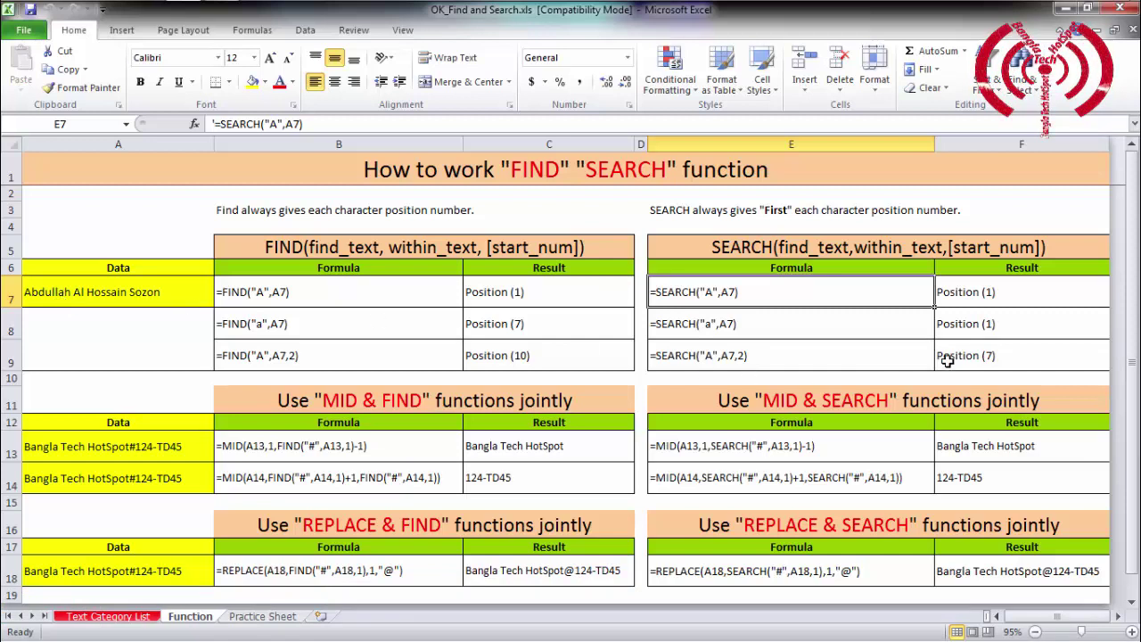
{"action": "left_click", "coordinate": [952, 327]}
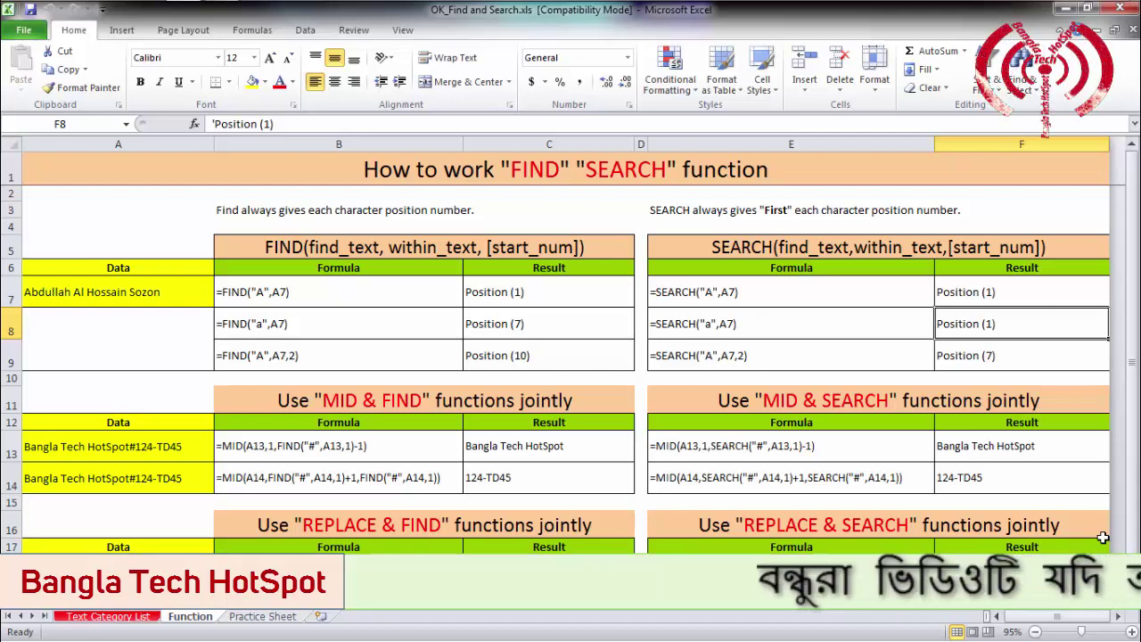
- Re-enter =FIND("A",A7) in B7, returning position 1
{"action": "left_click", "coordinate": [364, 297]}
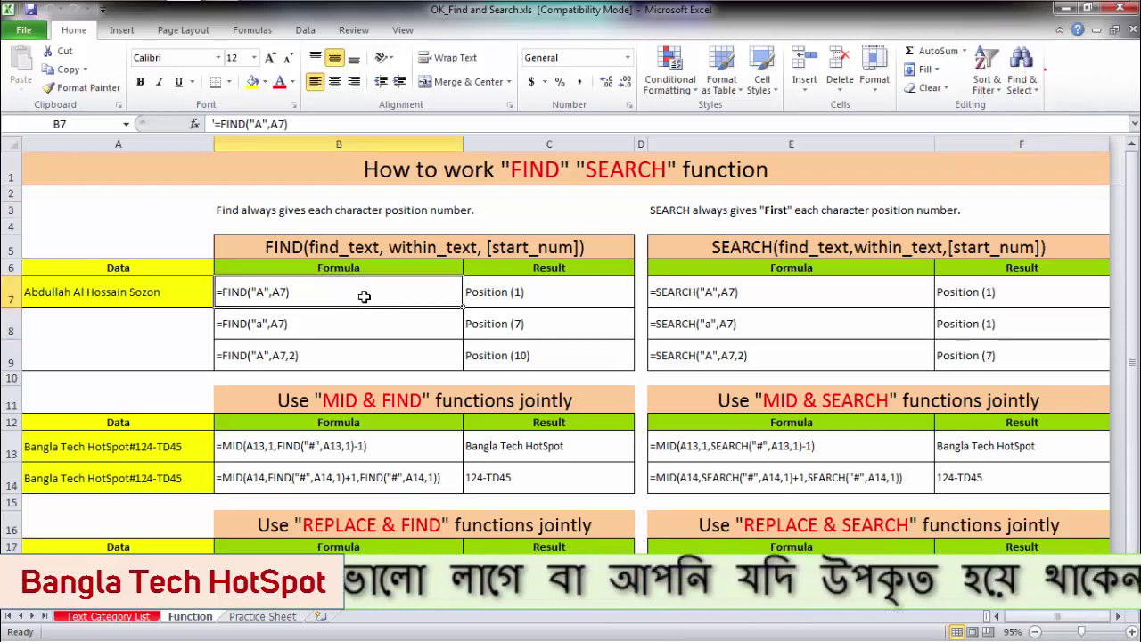
{"action": "type", "text": "="}
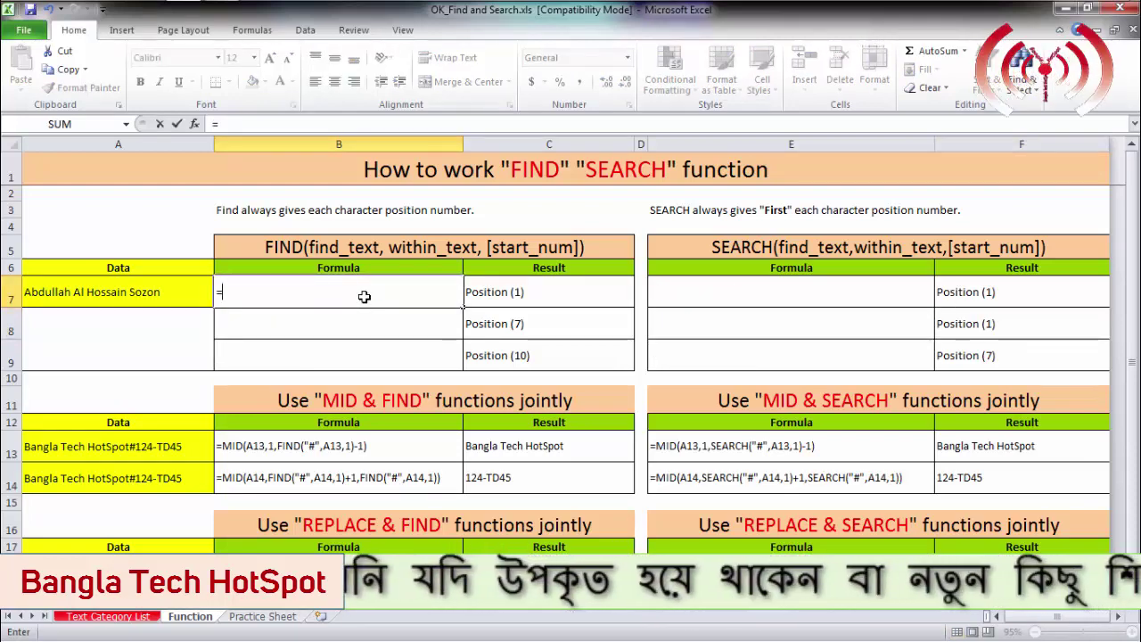
{"action": "type", "text": "fin"}
{"action": "key", "text": "Tab"}
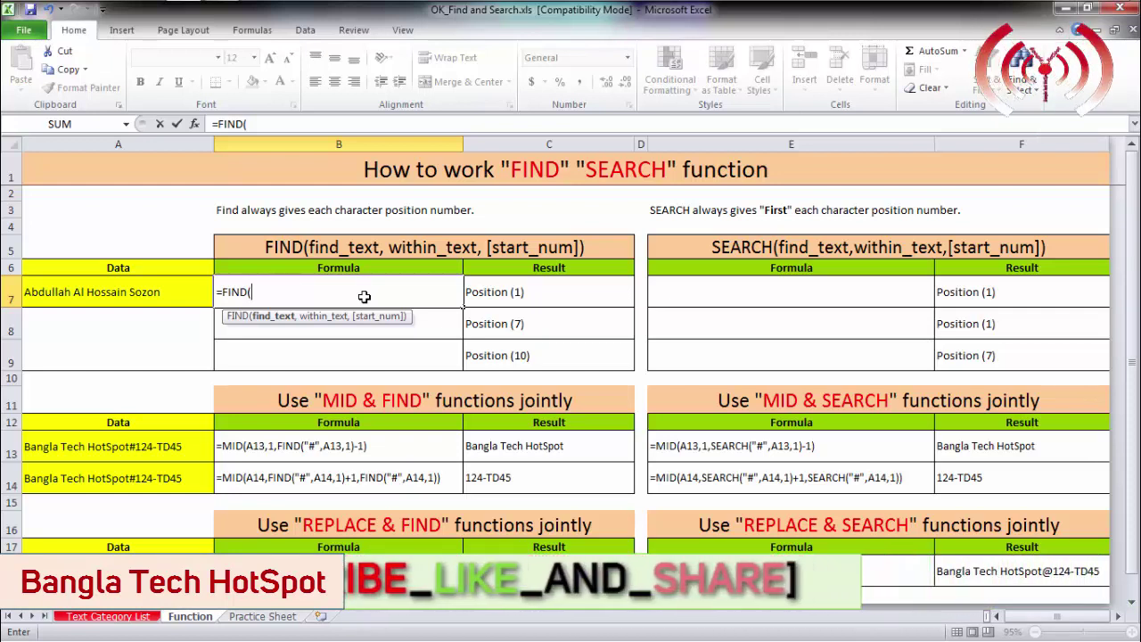
{"action": "type", "text": "\""}
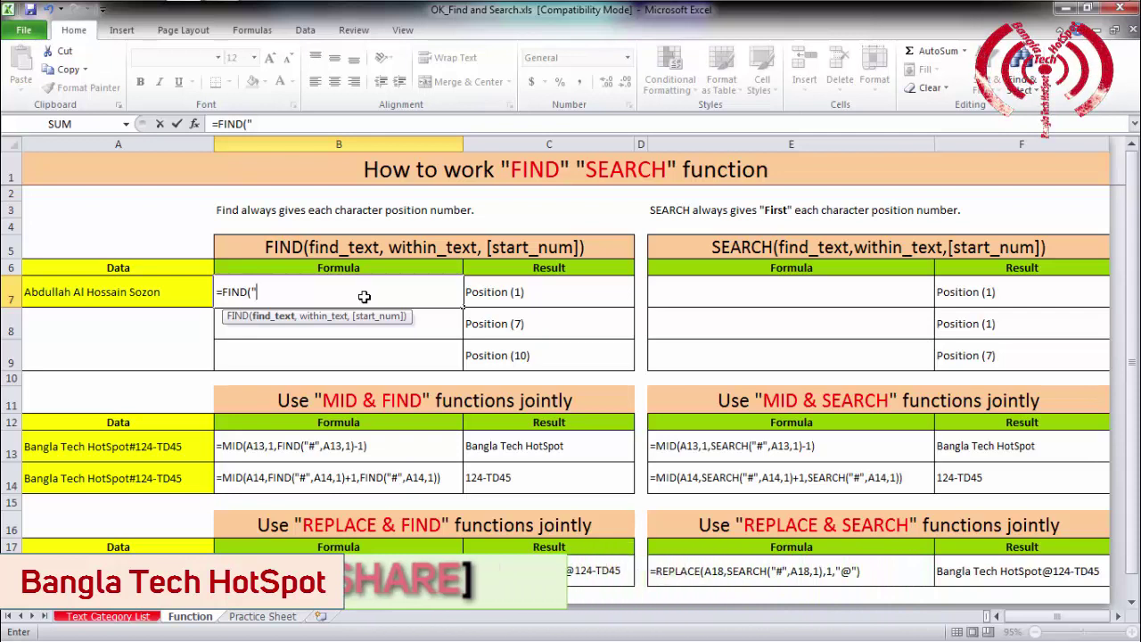
{"action": "type", "text": "A"}
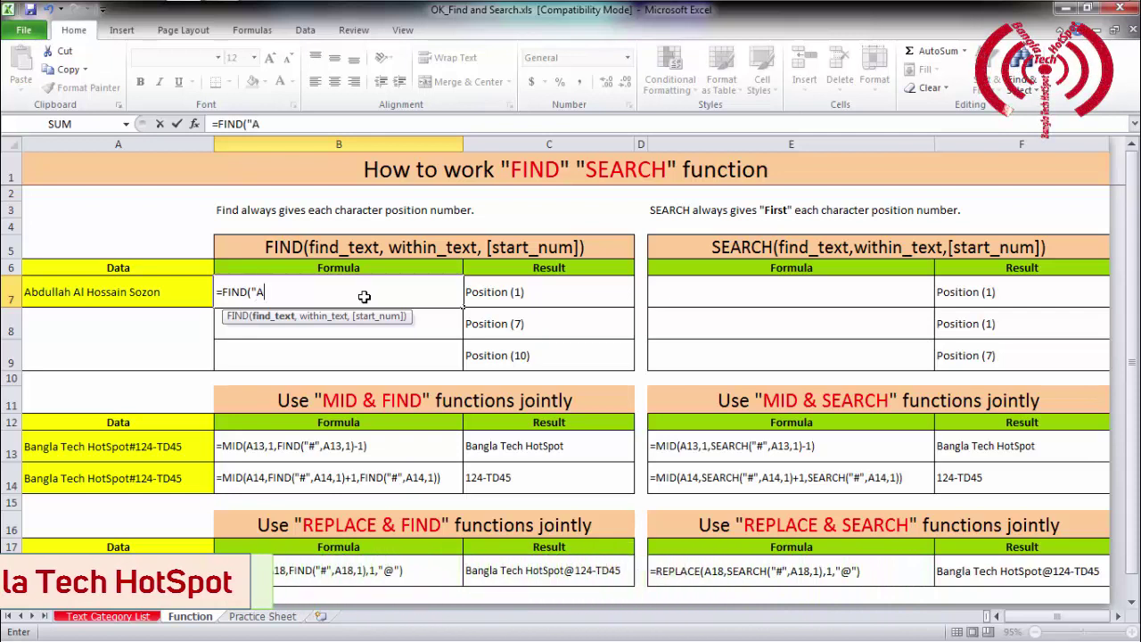
{"action": "type", "text": "\","}
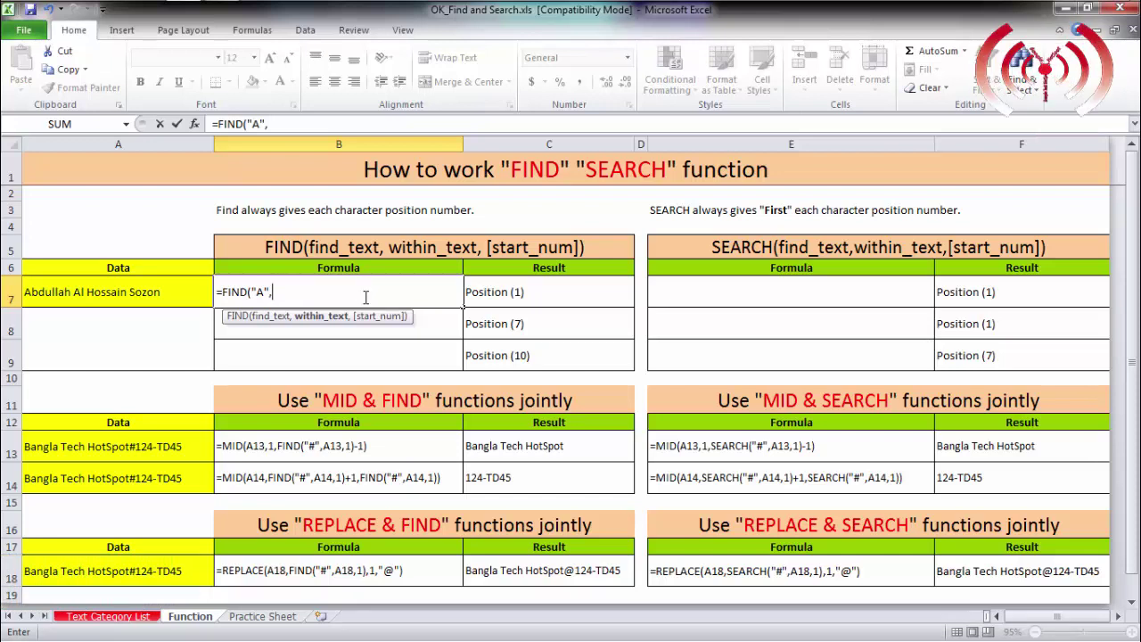
{"action": "key", "text": "Left"}
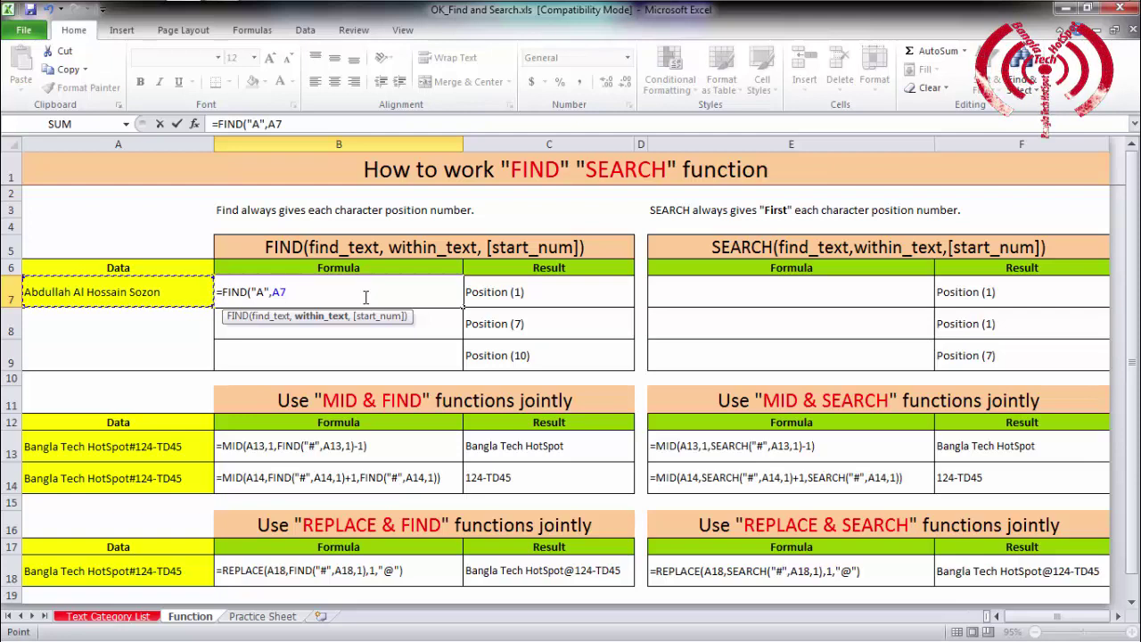
{"action": "type", "text": ")"}
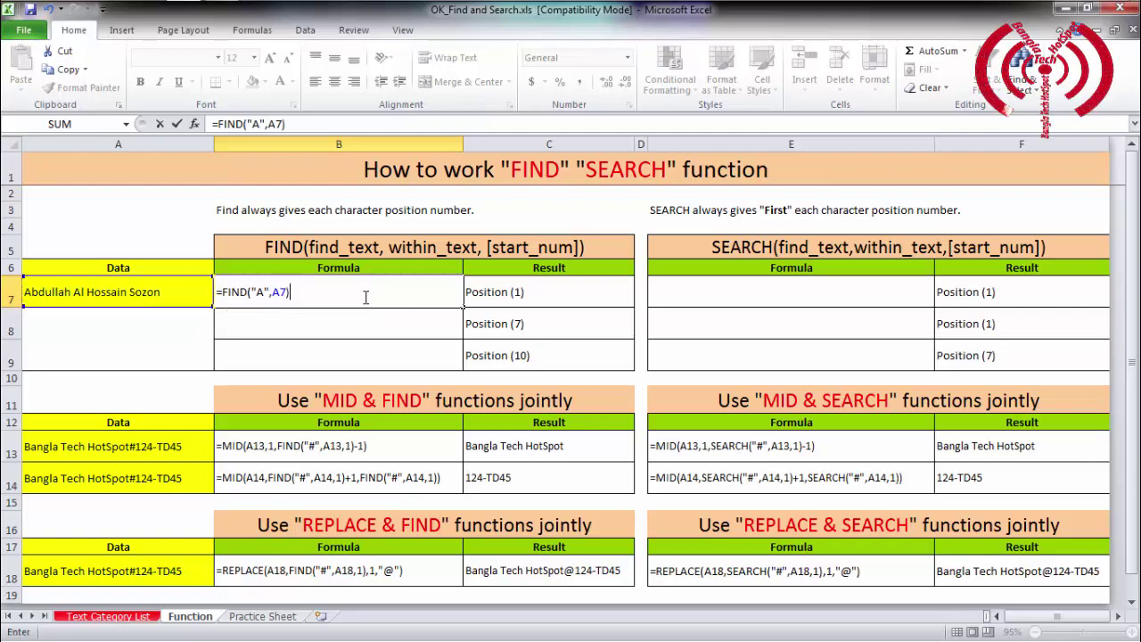
{"action": "key", "text": "ctrl+Return"}
{"action": "key", "text": "Down"}
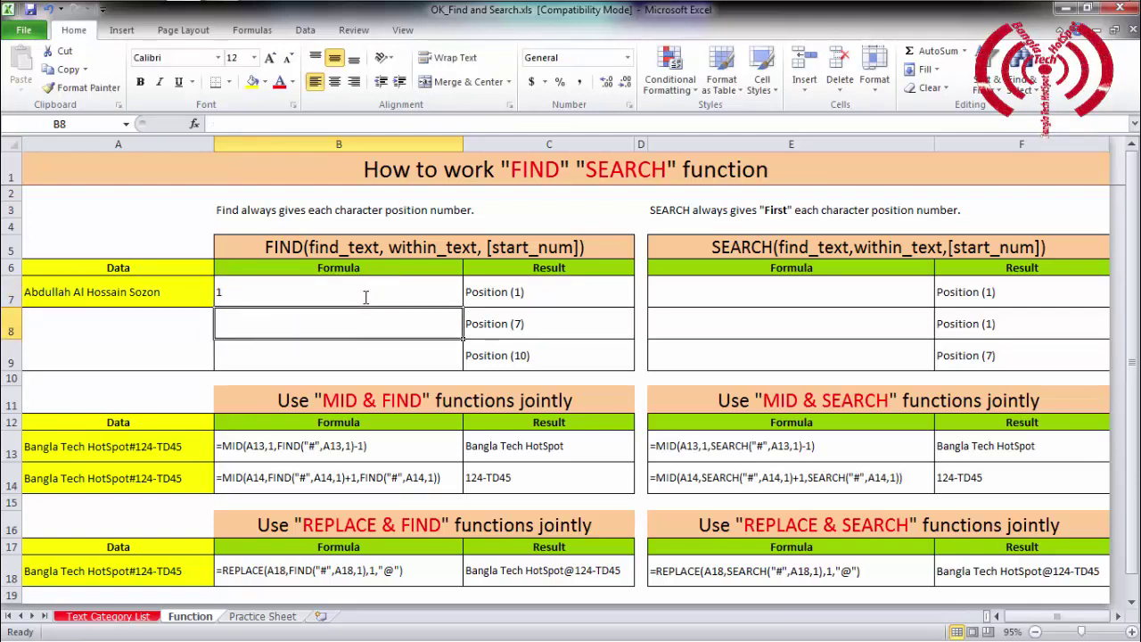
- Enter =FIND("a",A7) in B8 to locate the lowercase a, returning 7
{"action": "type", "text": "=f"}
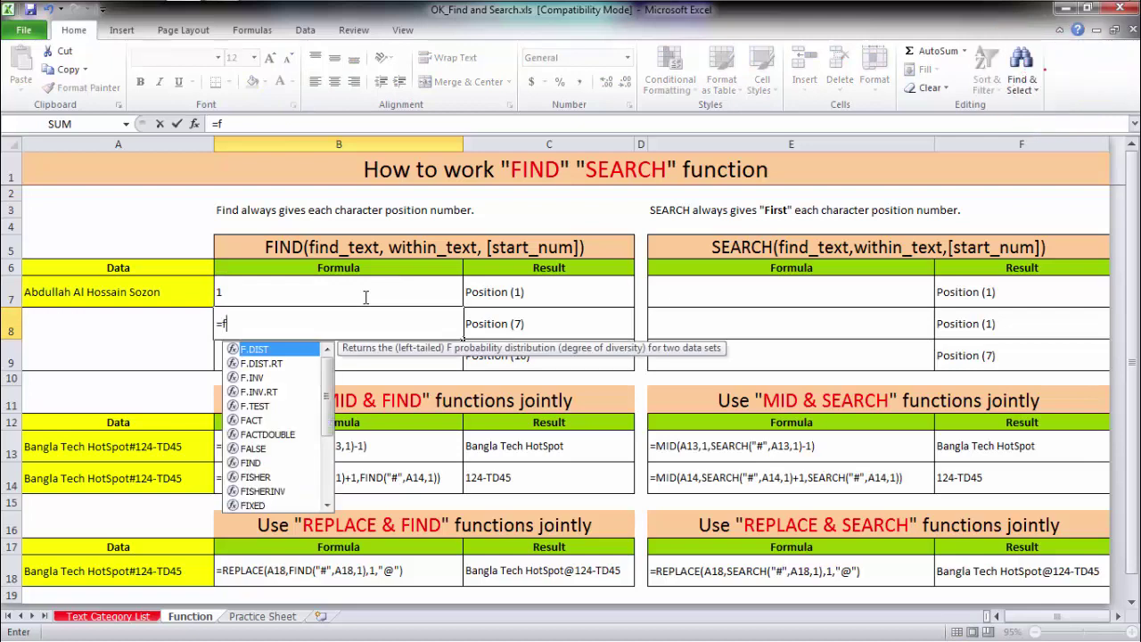
{"action": "type", "text": "ind"}
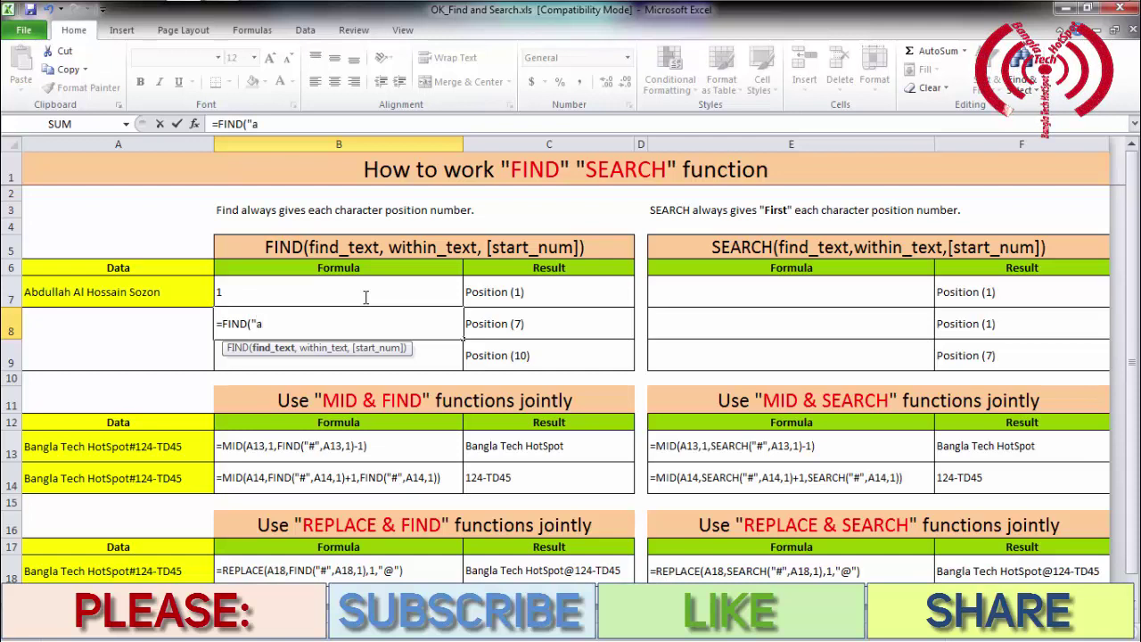
{"action": "type", "text": ","}
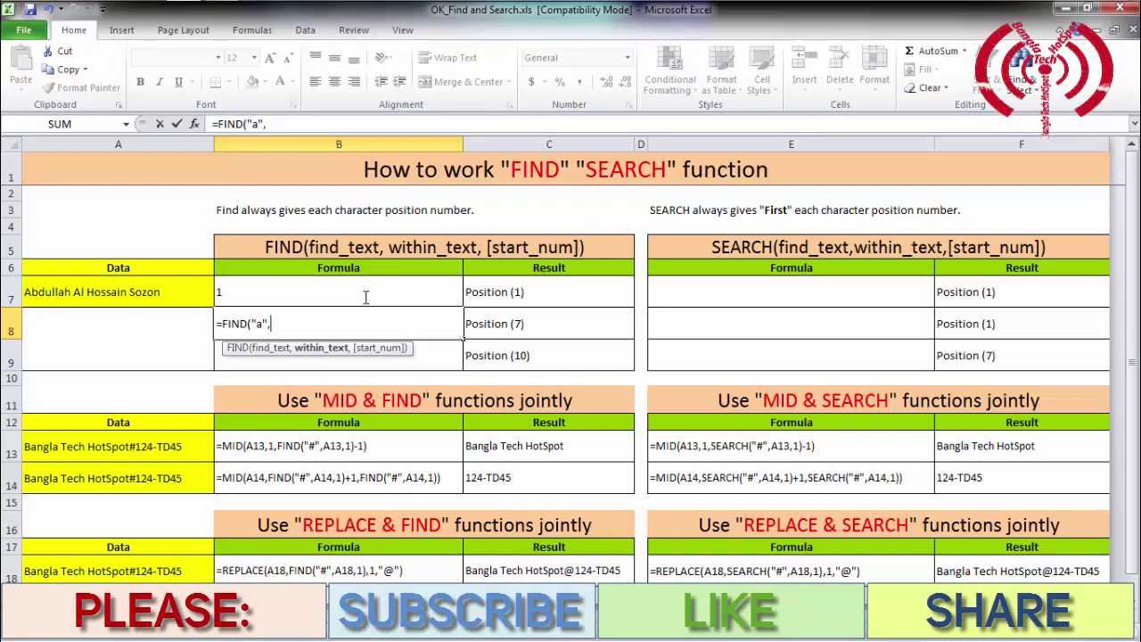
{"action": "left_click", "coordinate": [365, 297]}
{"action": "key", "text": "Left"}
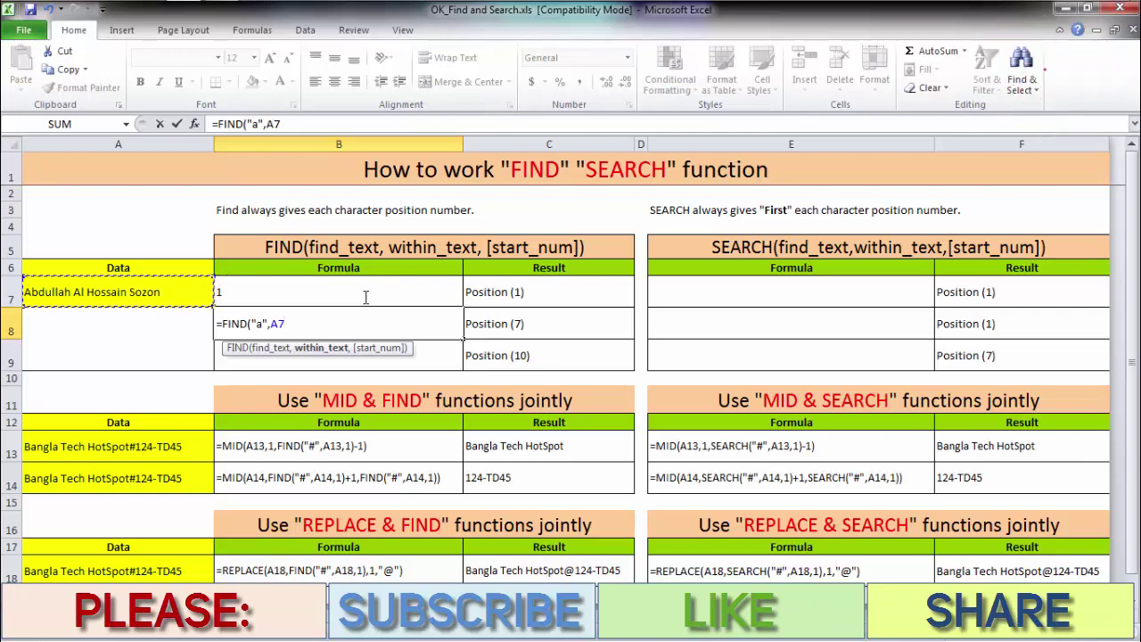
{"action": "type", "text": ")"}
{"action": "key", "text": "Return"}
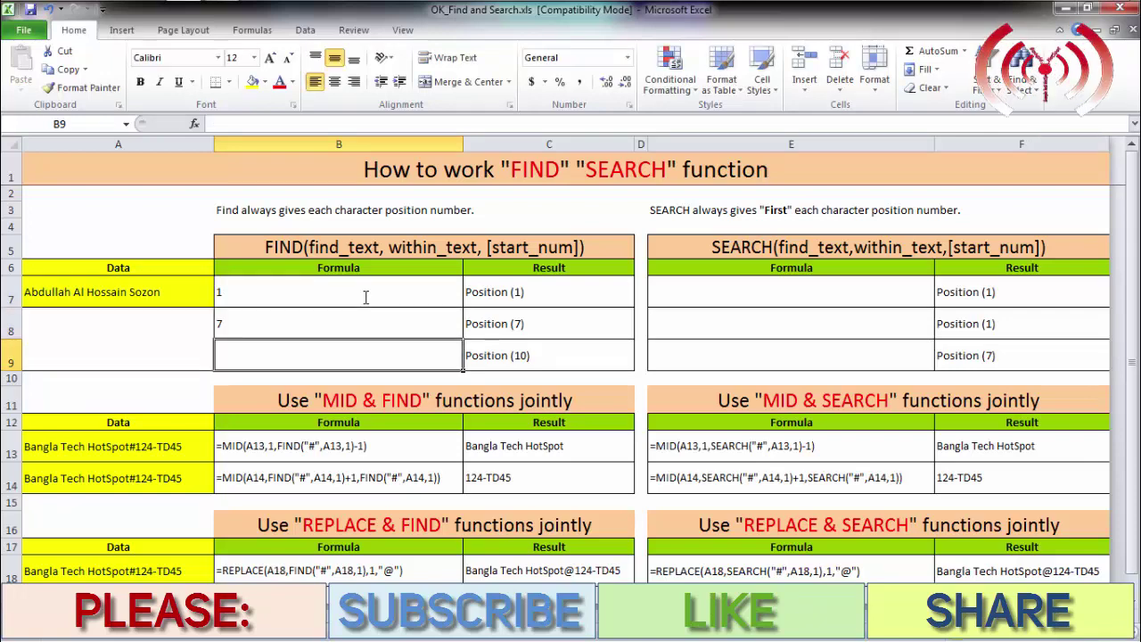
- Enter =FIND("A",A7,2) in B9 to find the next A, returning 10
{"action": "type", "text": "="}
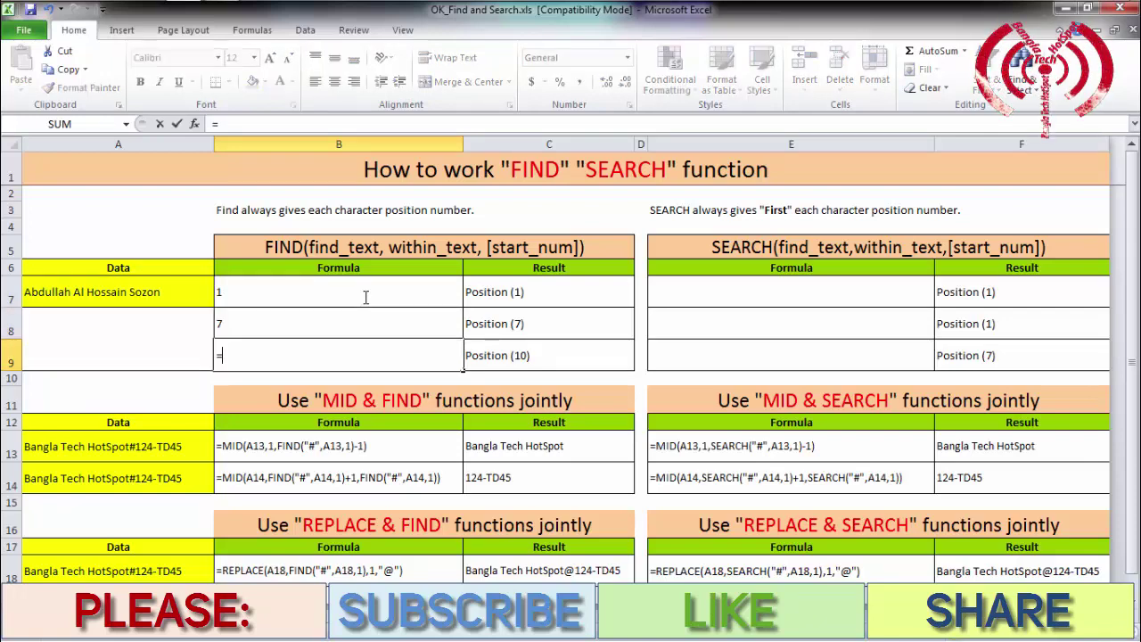
{"action": "type", "text": "rin"}
{"action": "key", "text": "Tab"}
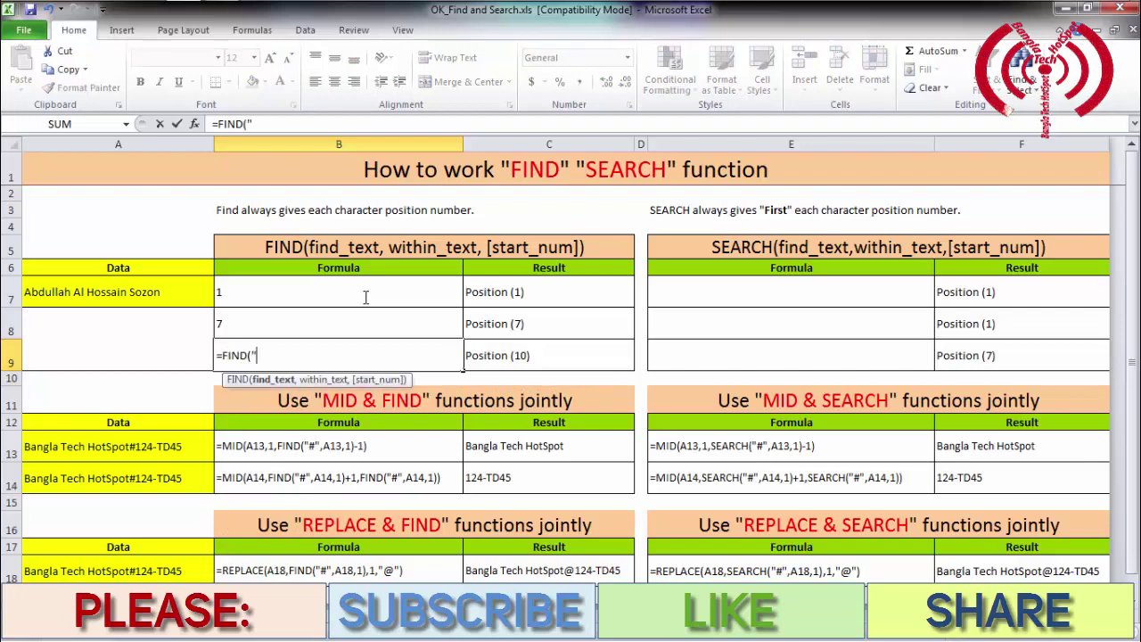
{"action": "type", "text": "\","}
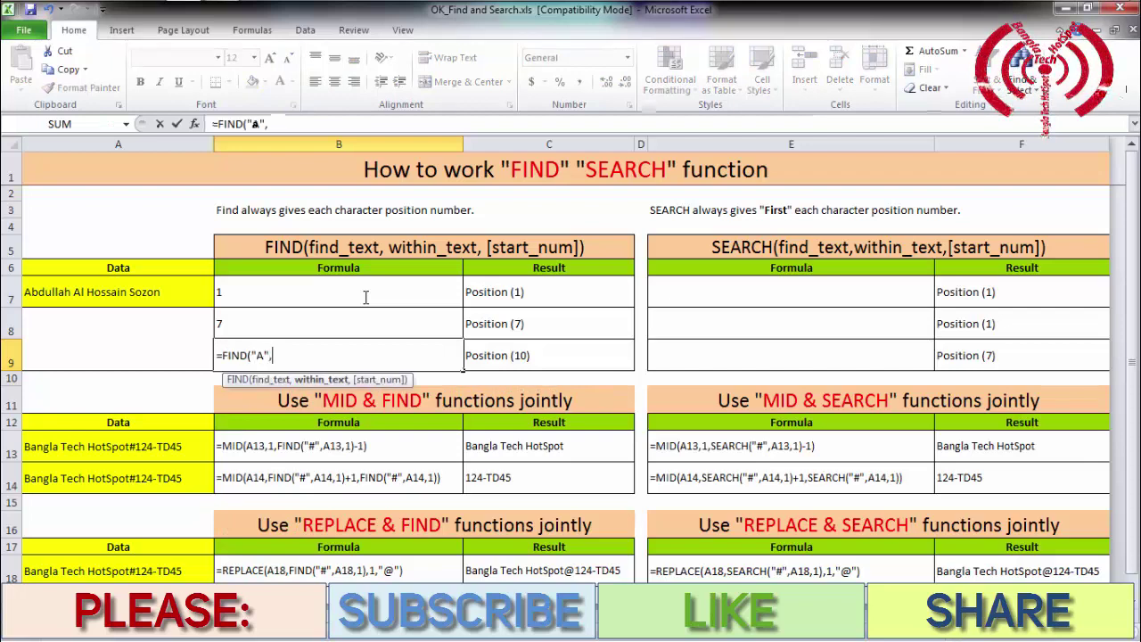
{"action": "key", "text": "Up"}
{"action": "key", "text": "Up"}
{"action": "key", "text": "Left"}
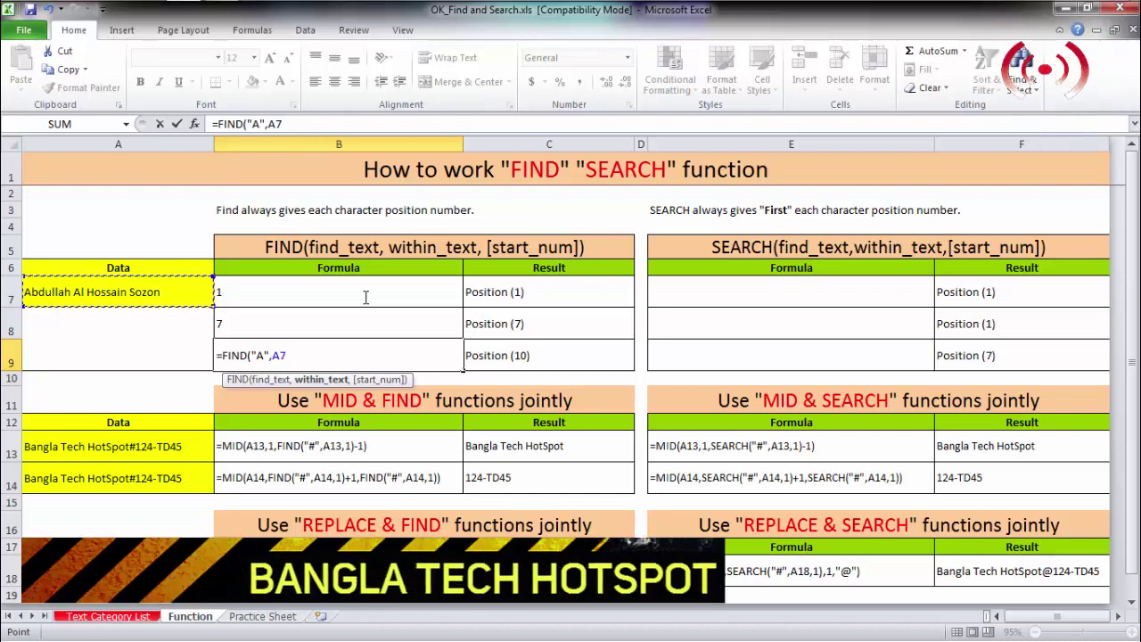
{"action": "type", "text": ","}
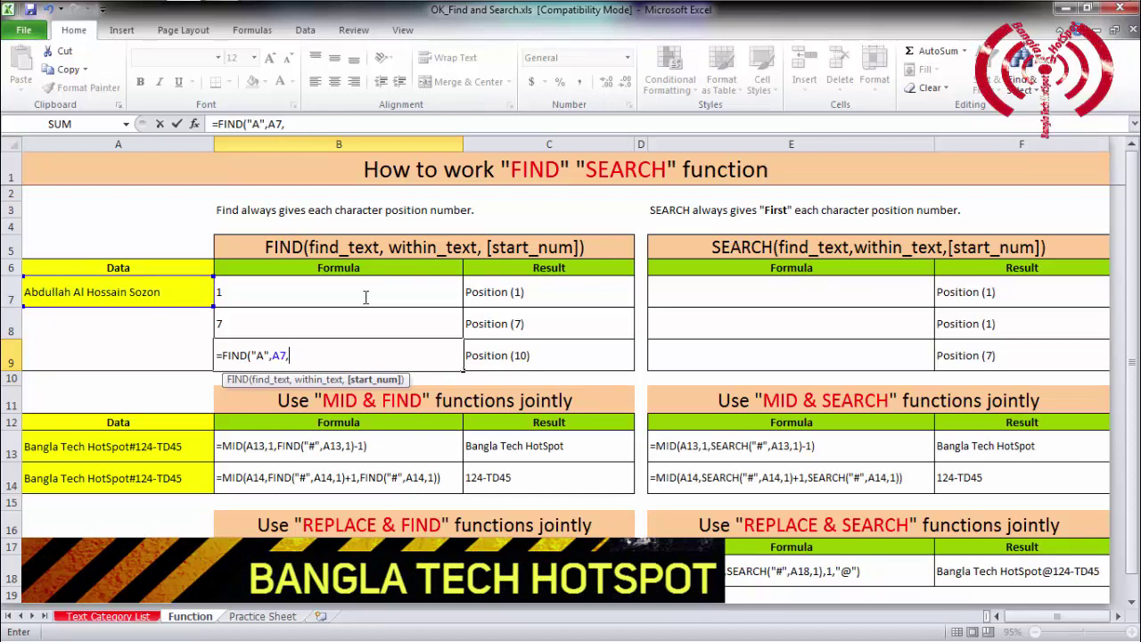
{"action": "type", "text": "2)"}
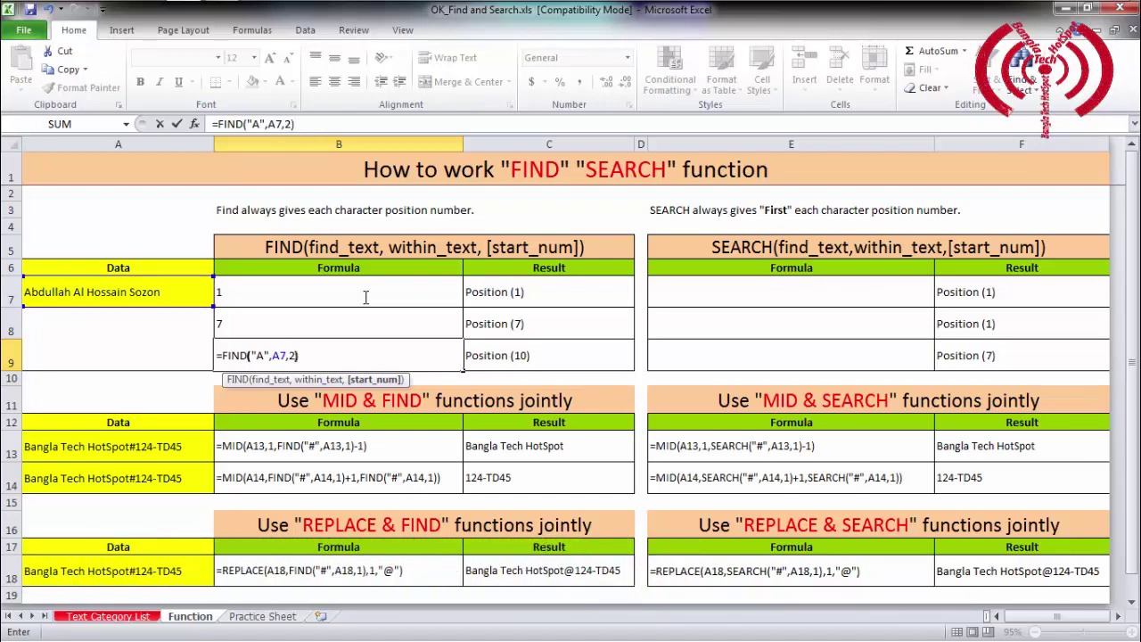
{"action": "key", "text": "Return"}
{"action": "key", "text": "Up"}
{"action": "key", "text": "Up"}
{"action": "key", "text": "Up"}
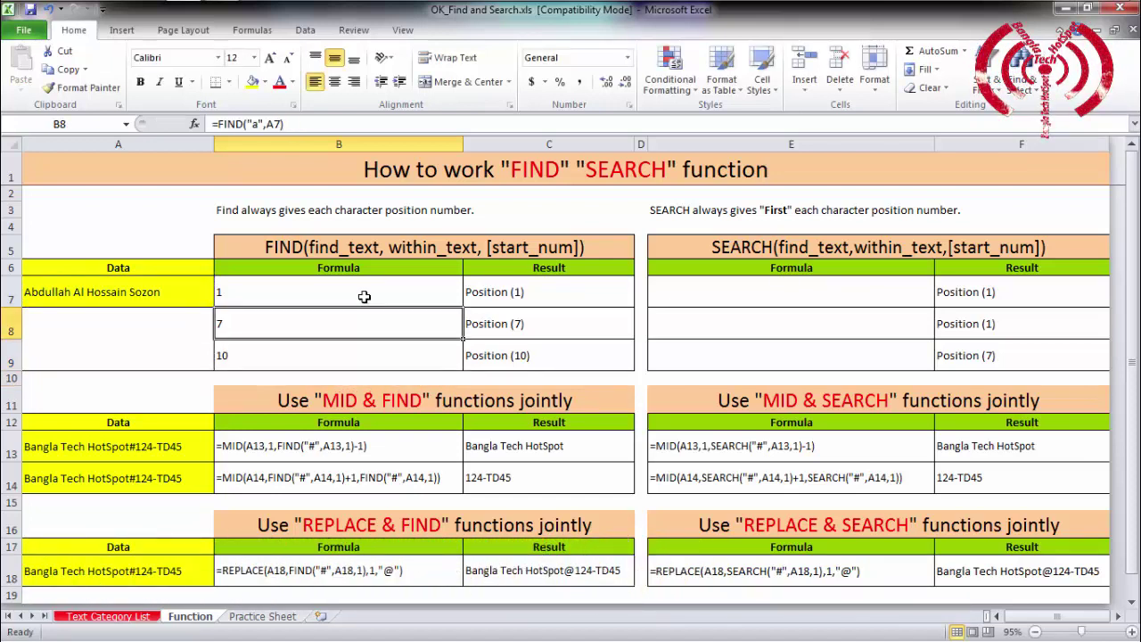
{"action": "key", "text": "Right"}
{"action": "key", "text": "Right"}
{"action": "key", "text": "Right"}
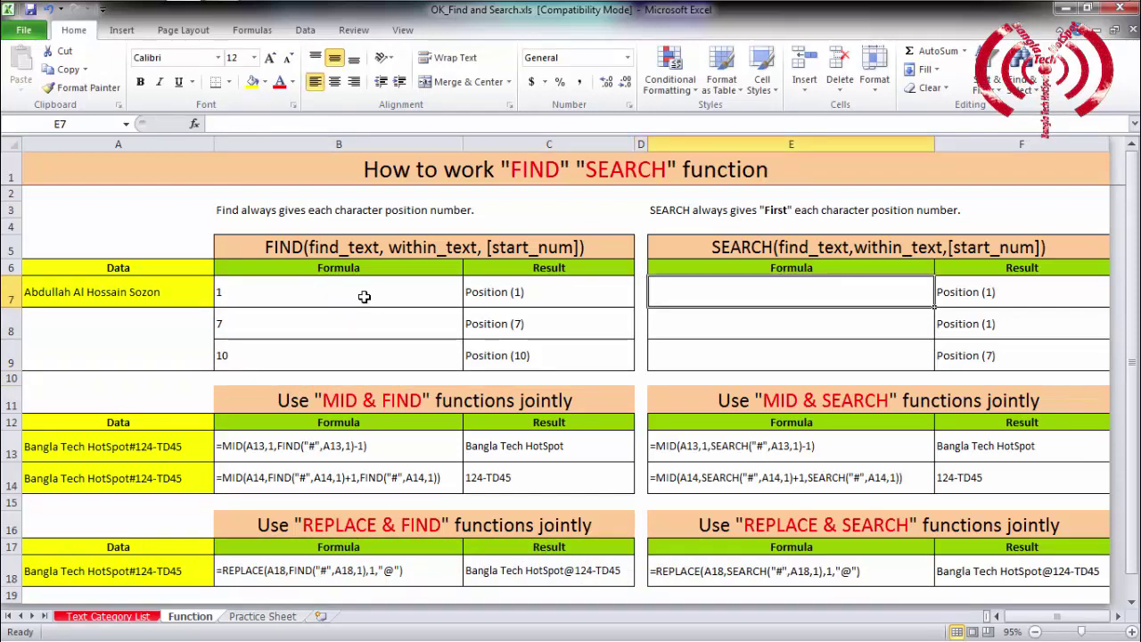
- Enter =SEARCH("A",A7) in E7, returning position 1
{"action": "type", "text": "=sea"}
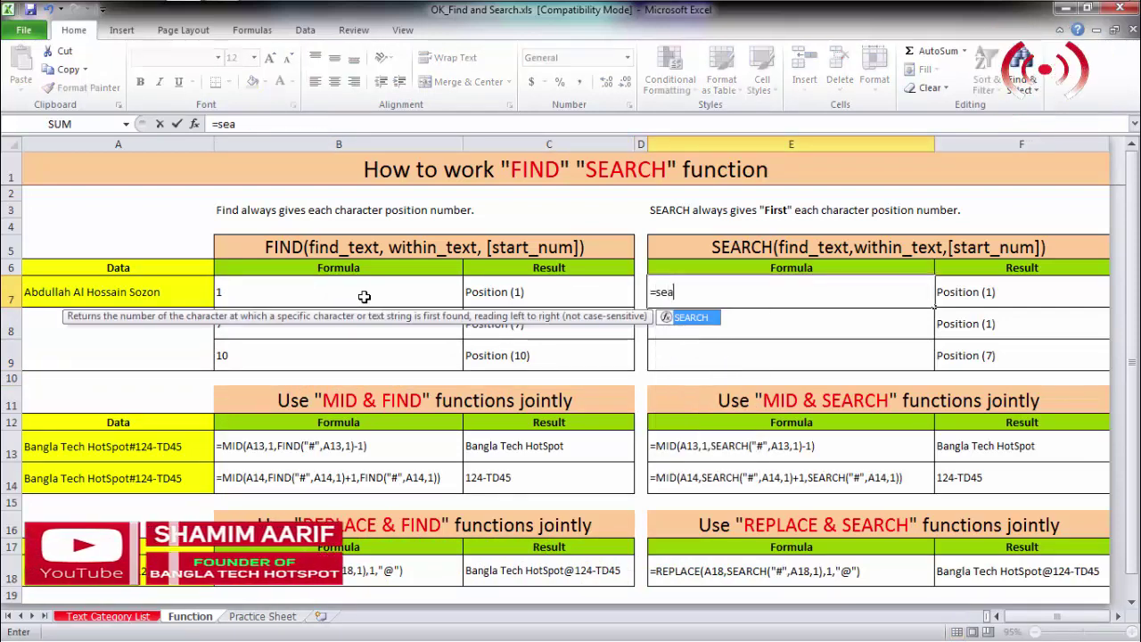
{"action": "key", "text": "Tab"}
{"action": "type", "text": "\""}
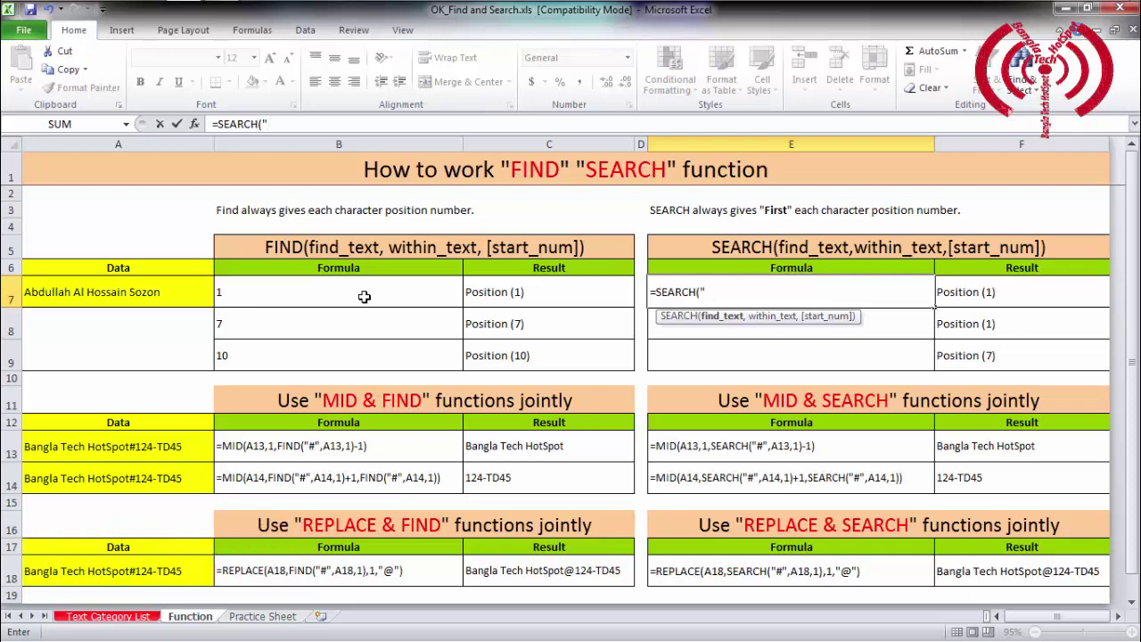
{"action": "type", "text": "A\","}
{"action": "key", "text": "Left"}
{"action": "key", "text": "Left"}
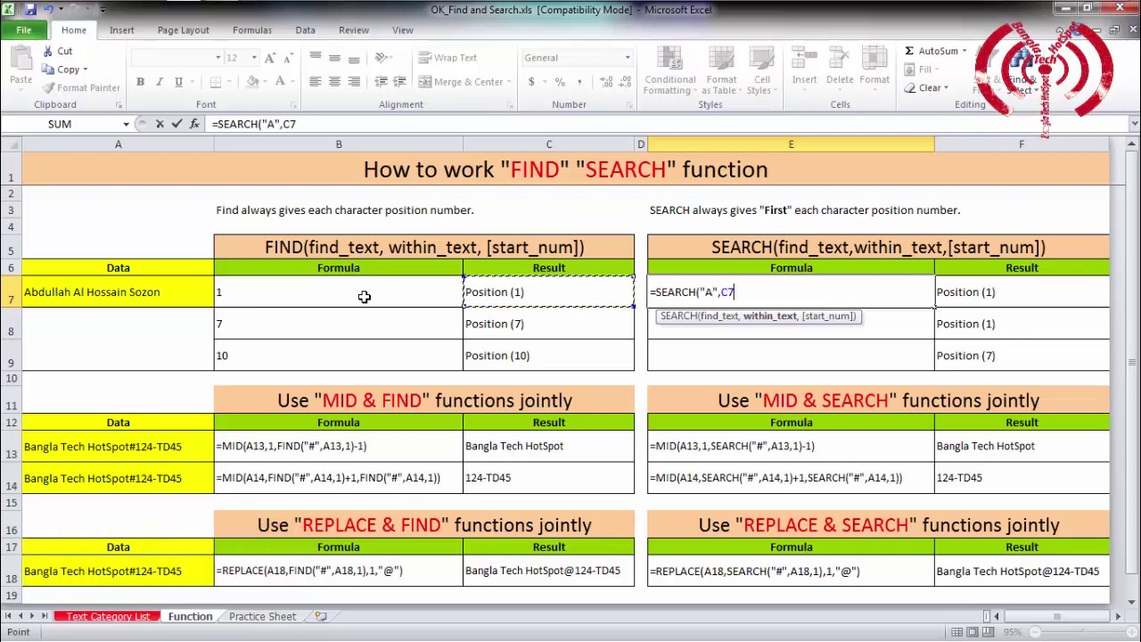
{"action": "key", "text": "Left"}
{"action": "key", "text": "Left"}
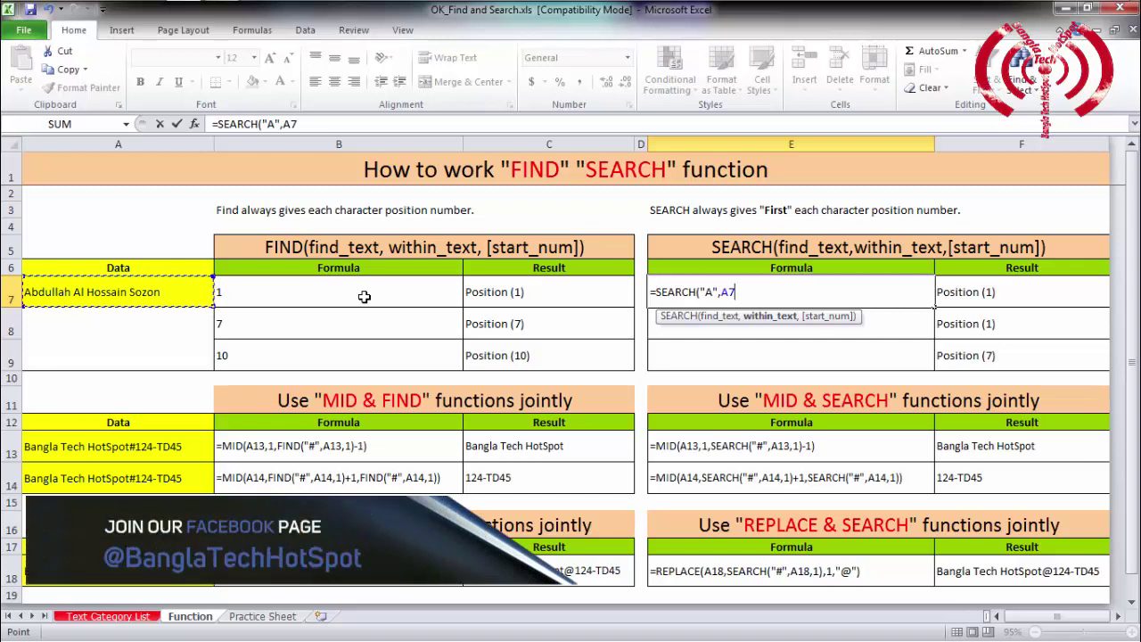
{"action": "type", "text": ")"}
{"action": "key", "text": "Return"}
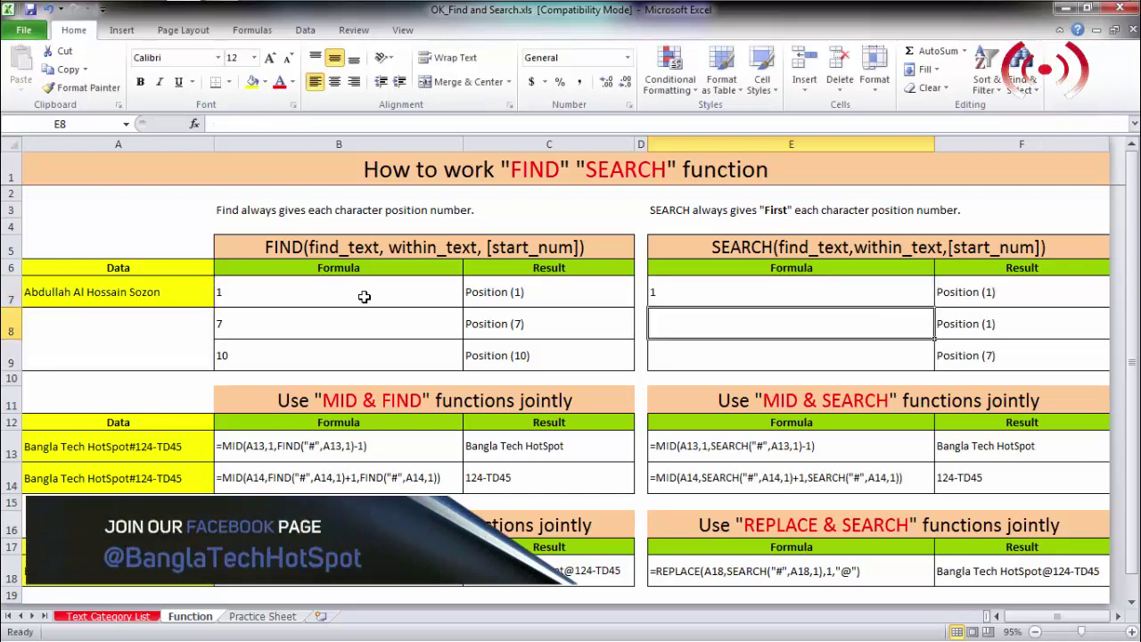
{"action": "key", "text": "Up"}
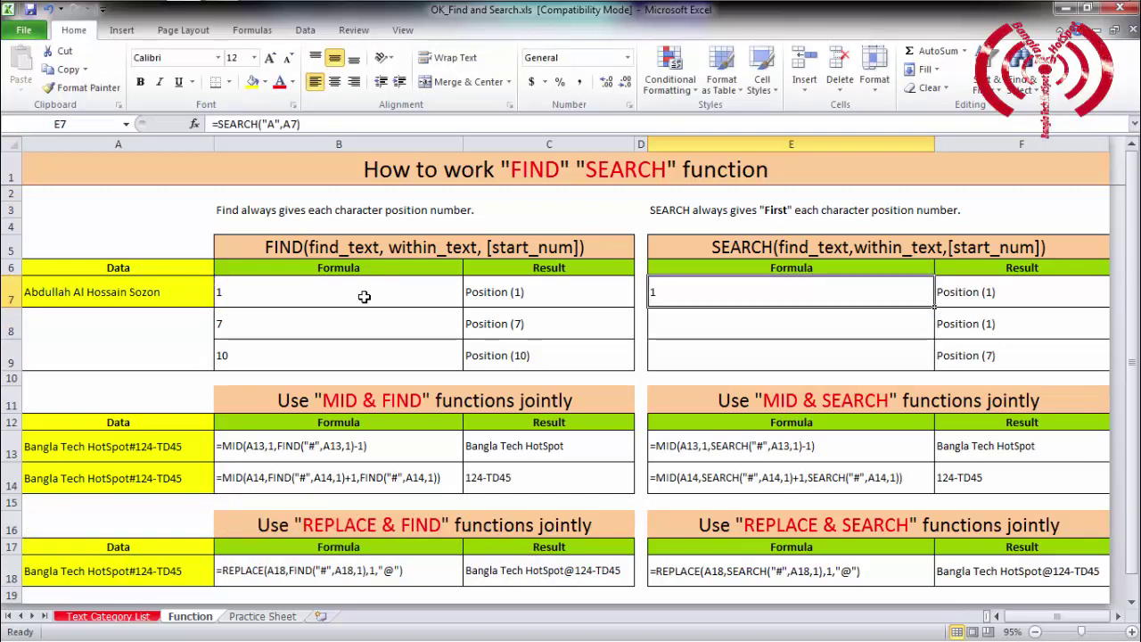
{"action": "key", "text": "Down"}
- Enter =SEARCH("a",A7) in E8, which also returns 1 because SEARCH ignores case
{"action": "type", "text": "="}
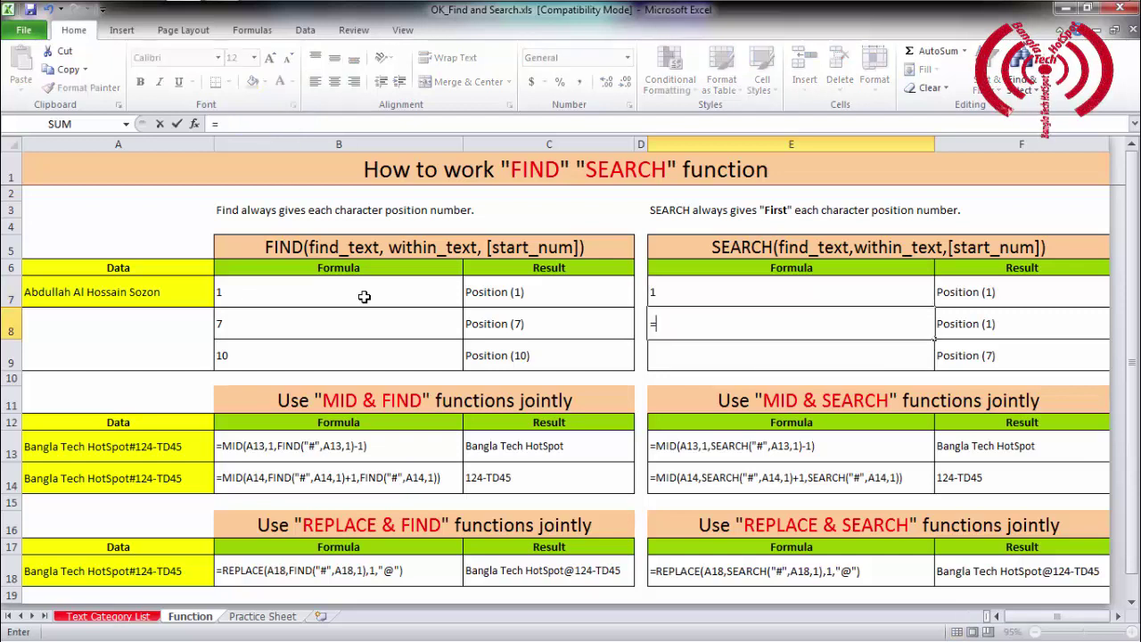
{"action": "type", "text": "se"}
{"action": "key", "text": "Tab"}
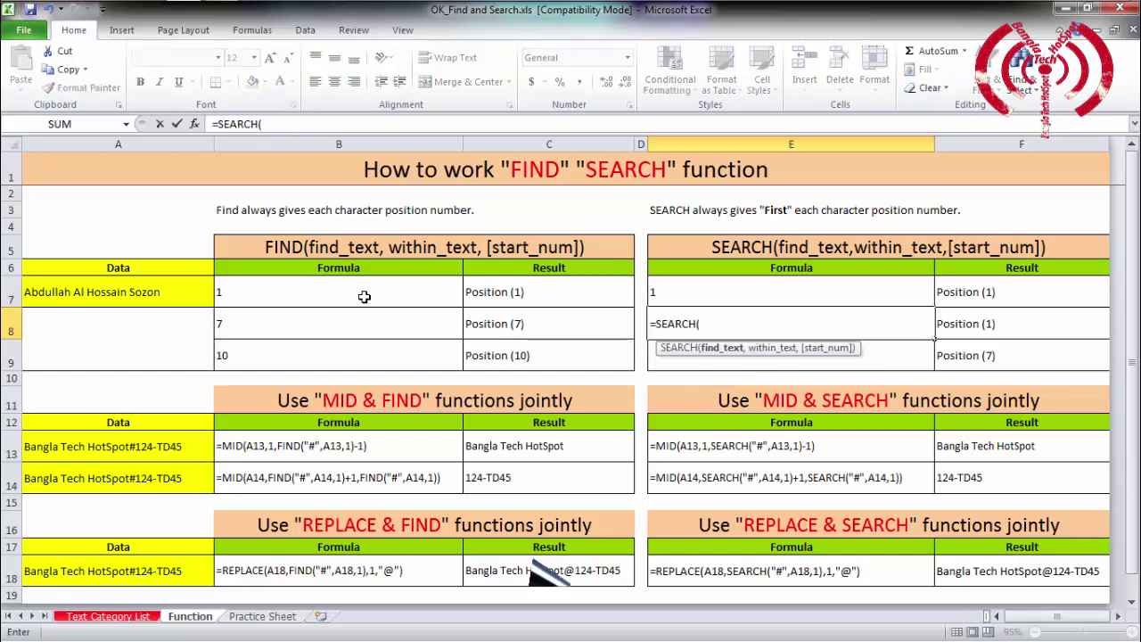
{"action": "type", "text": "\"a"}
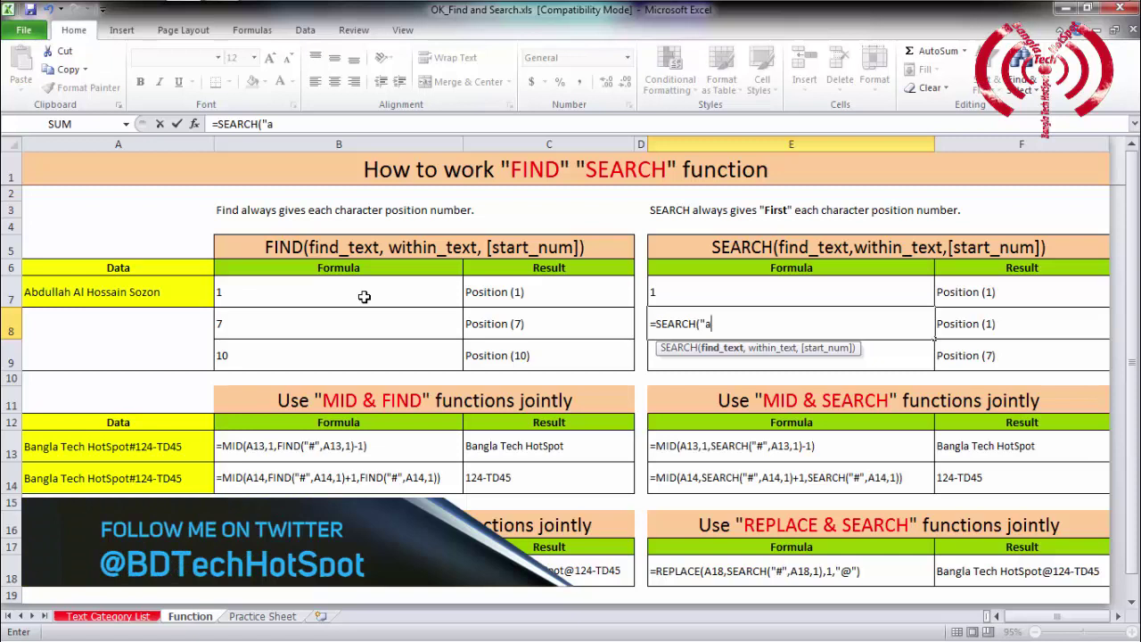
{"action": "type", "text": "\""}
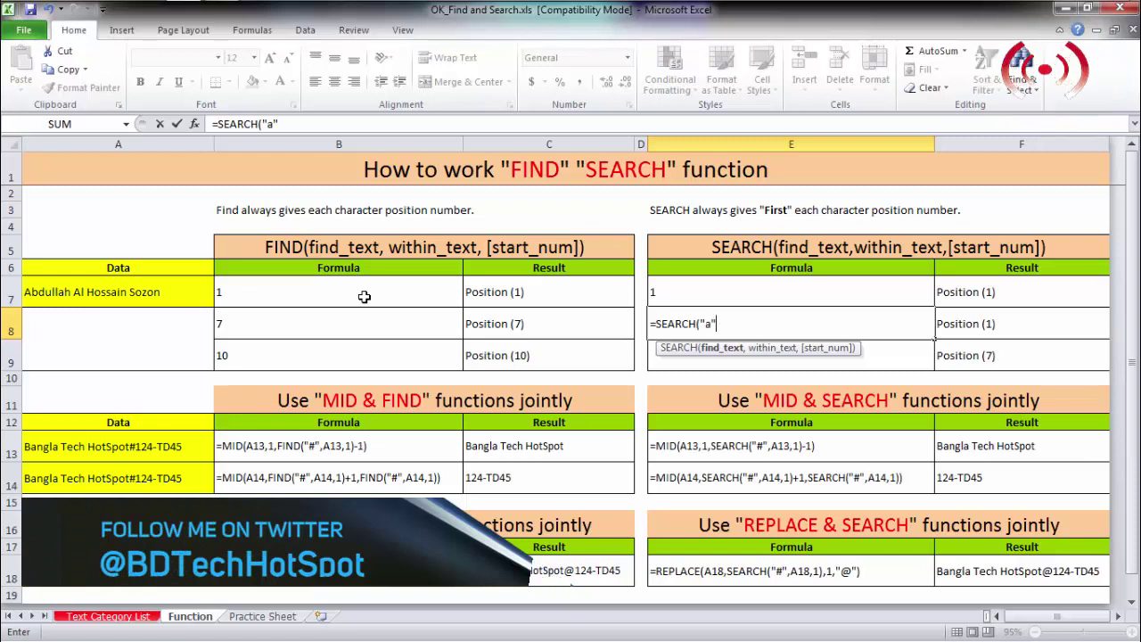
{"action": "type", "text": ","}
{"action": "key", "text": "Left"}
{"action": "key", "text": "Left"}
{"action": "key", "text": "Left"}
{"action": "key", "text": "Left"}
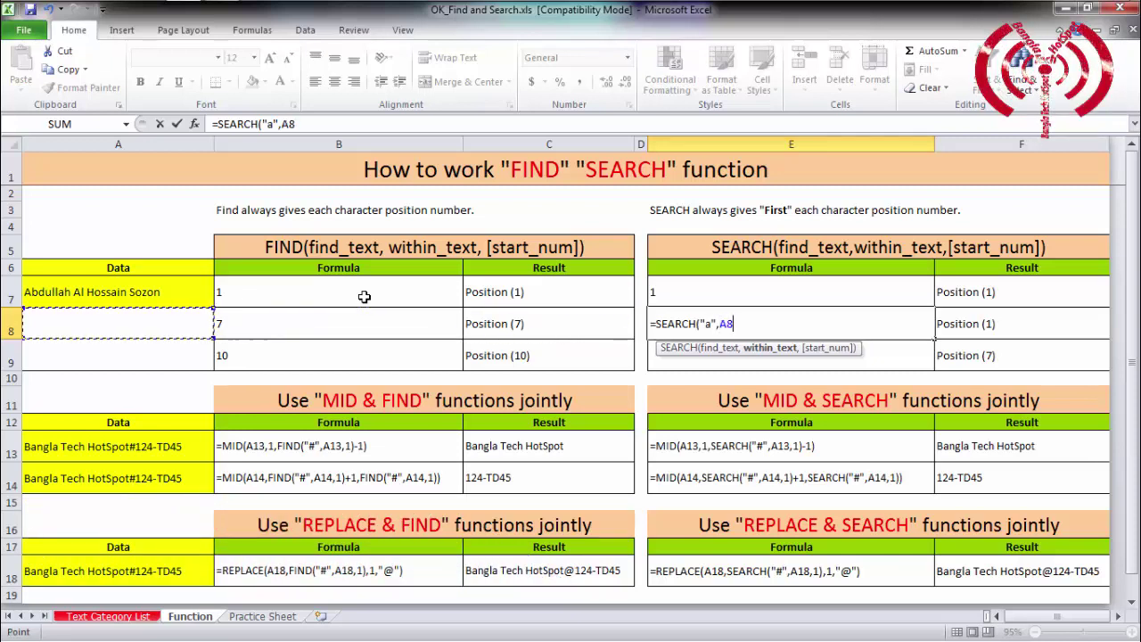
{"action": "key", "text": "Up"}
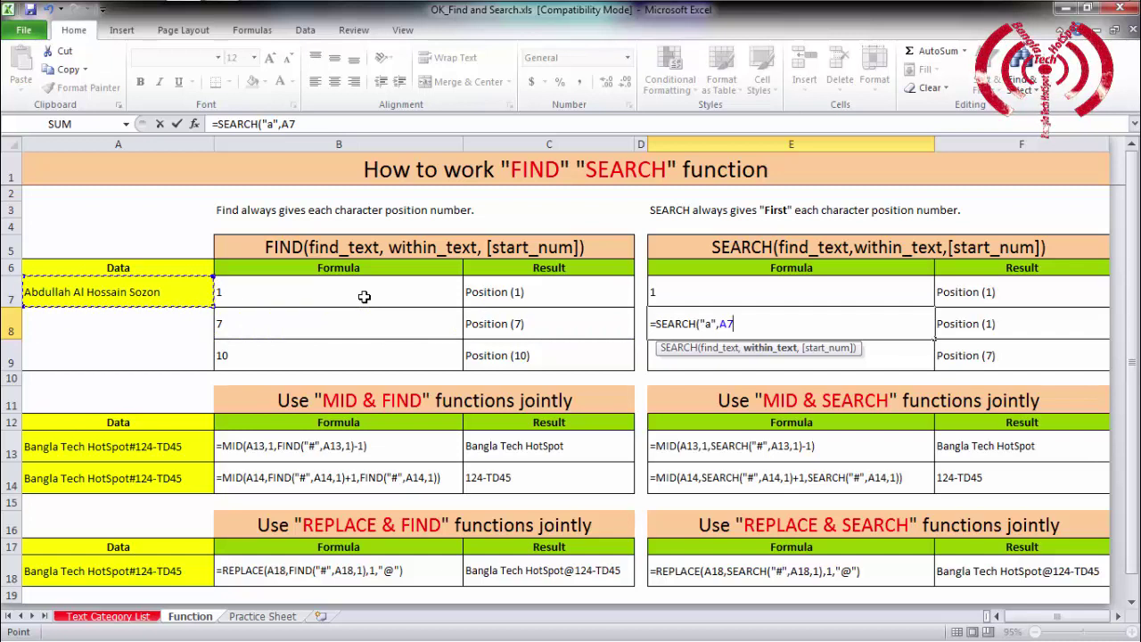
{"action": "type", "text": ")"}
{"action": "key", "text": "ctrl+Return"}
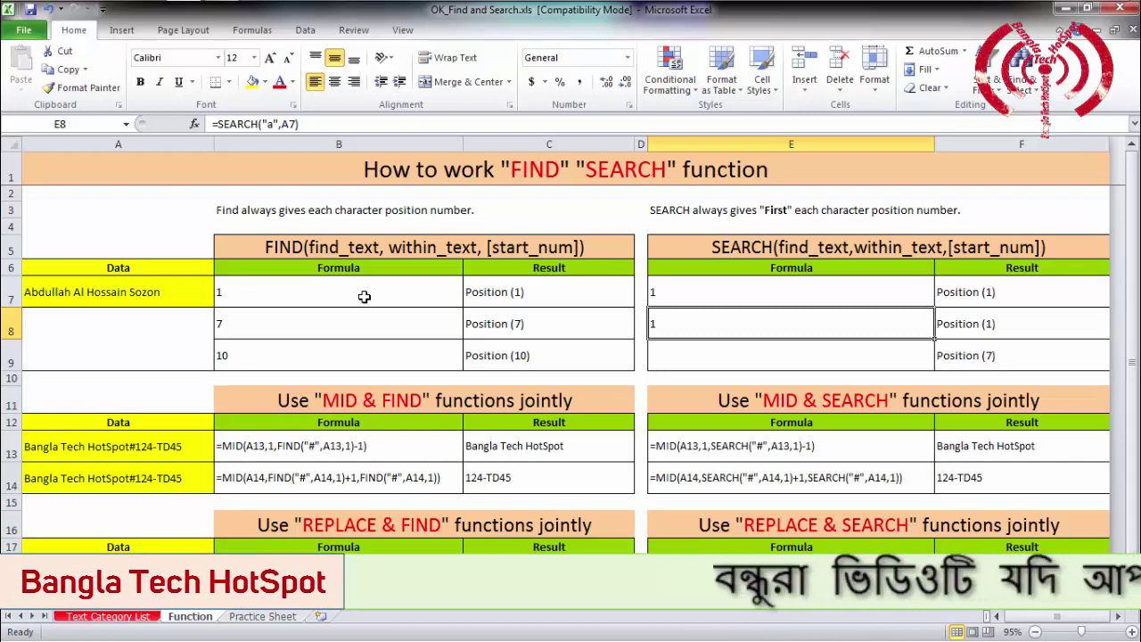
{"action": "key", "text": "Down"}
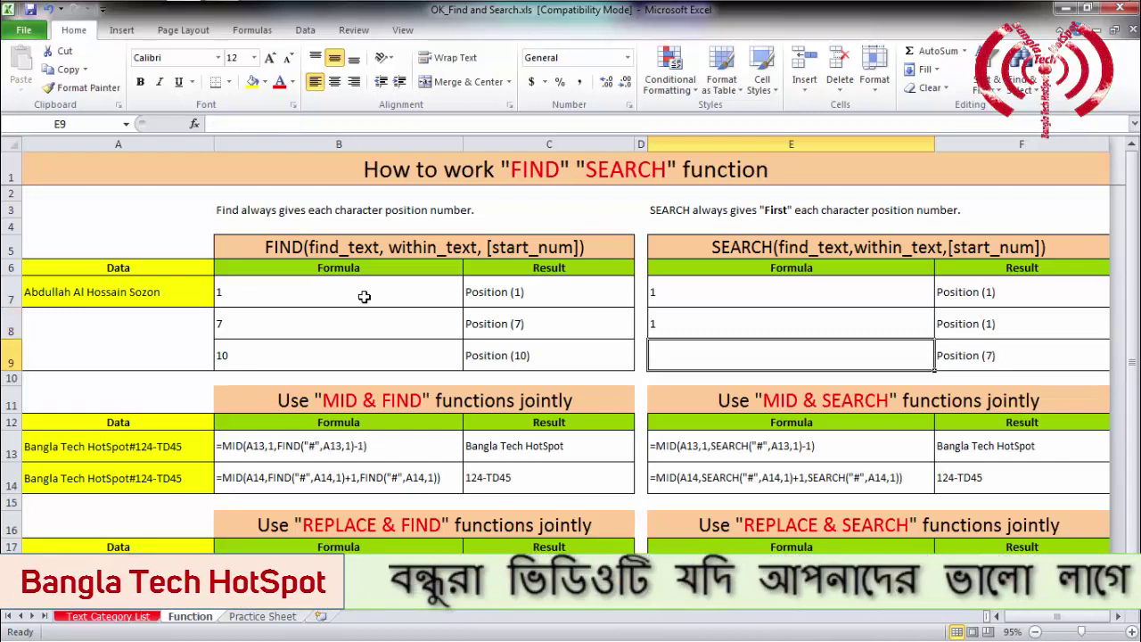
- Enter =SEARCH("A",A7,2) in E9, returning 7
{"action": "type", "text": "="}
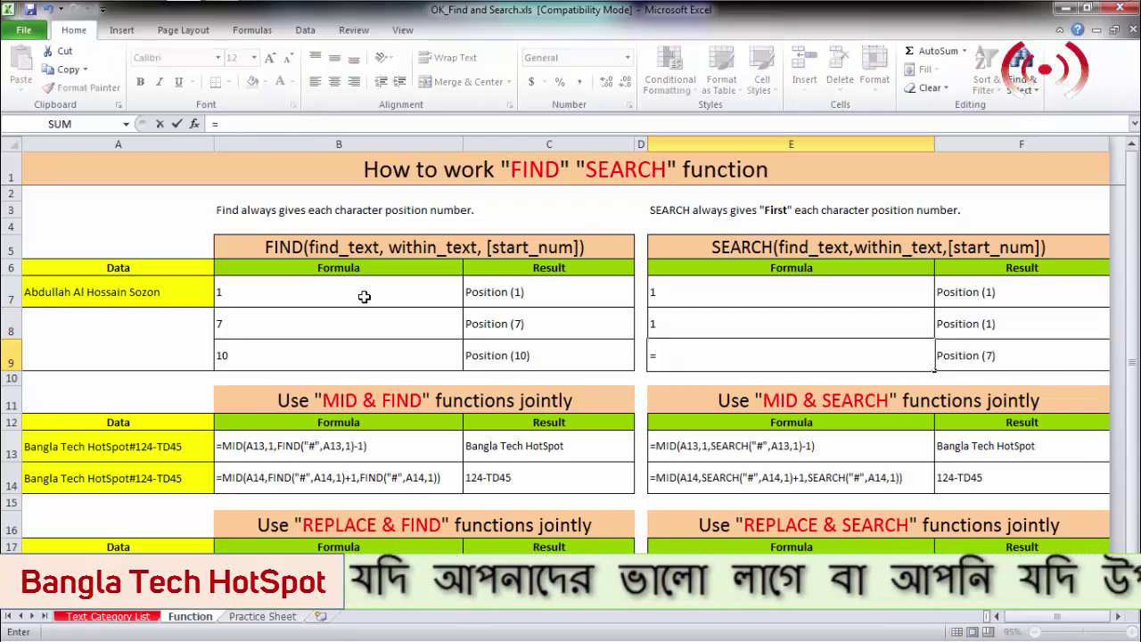
{"action": "type", "text": "sea"}
{"action": "key", "text": "Tab"}
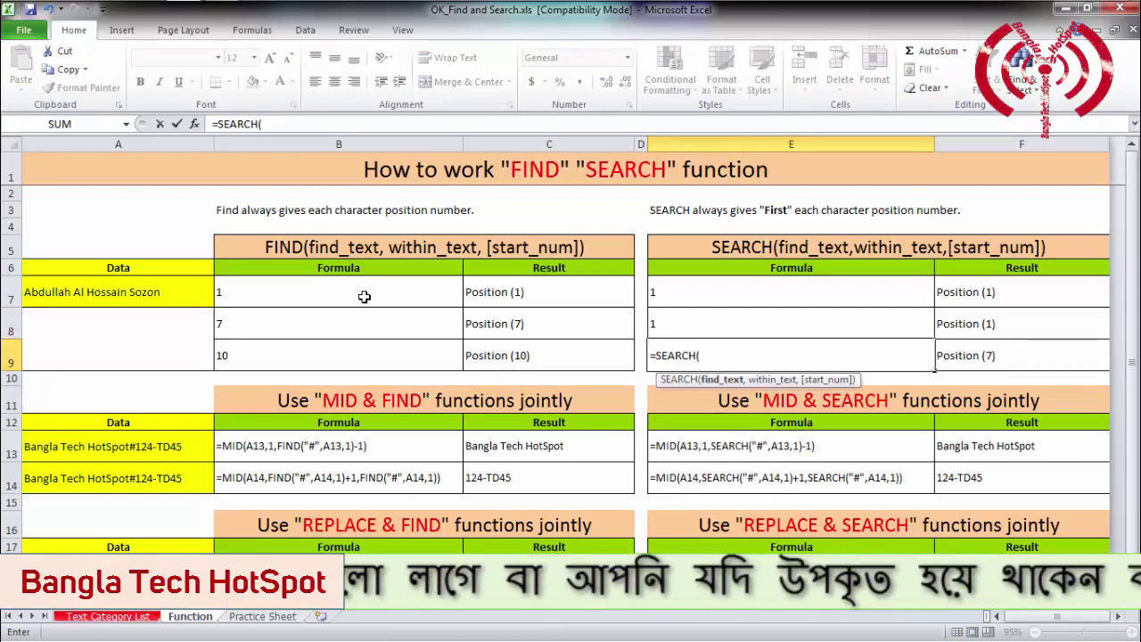
{"action": "type", "text": "\"A"}
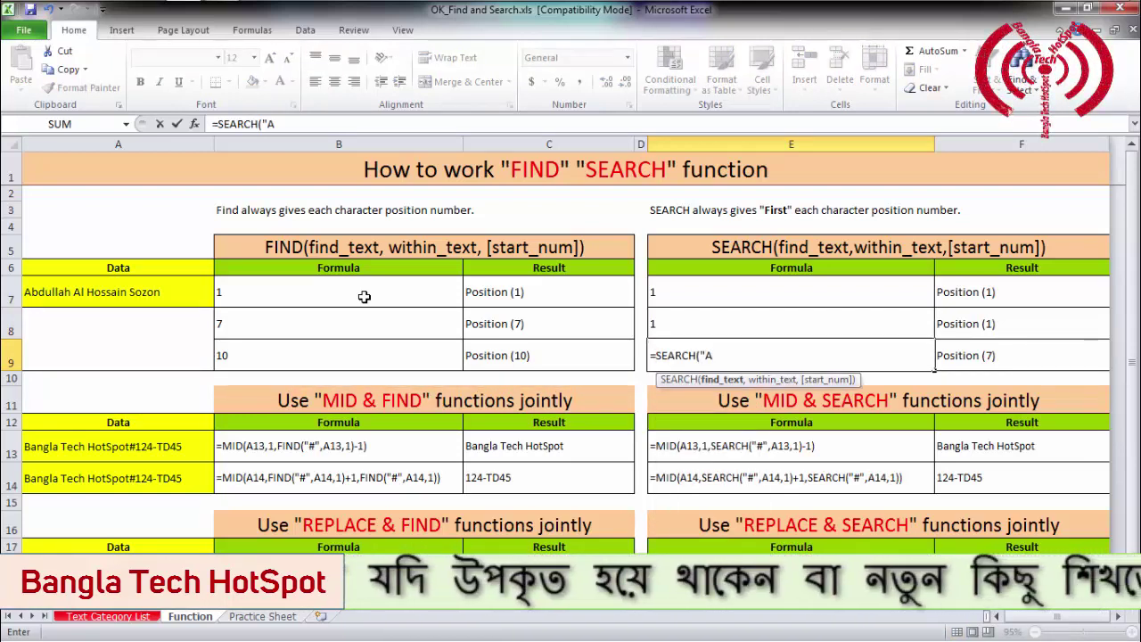
{"action": "type", "text": "\","}
{"action": "key", "text": "Up"}
{"action": "key", "text": "Up"}
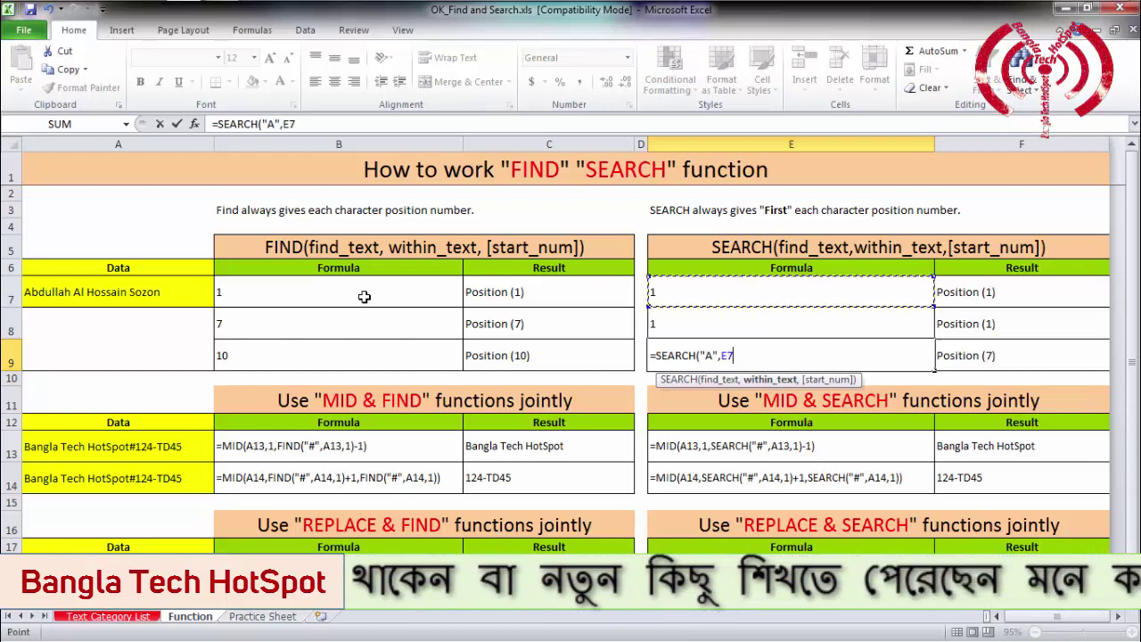
{"action": "key", "text": "Left"}
{"action": "key", "text": "Left"}
{"action": "key", "text": "Left"}
{"action": "type", "text": ","}
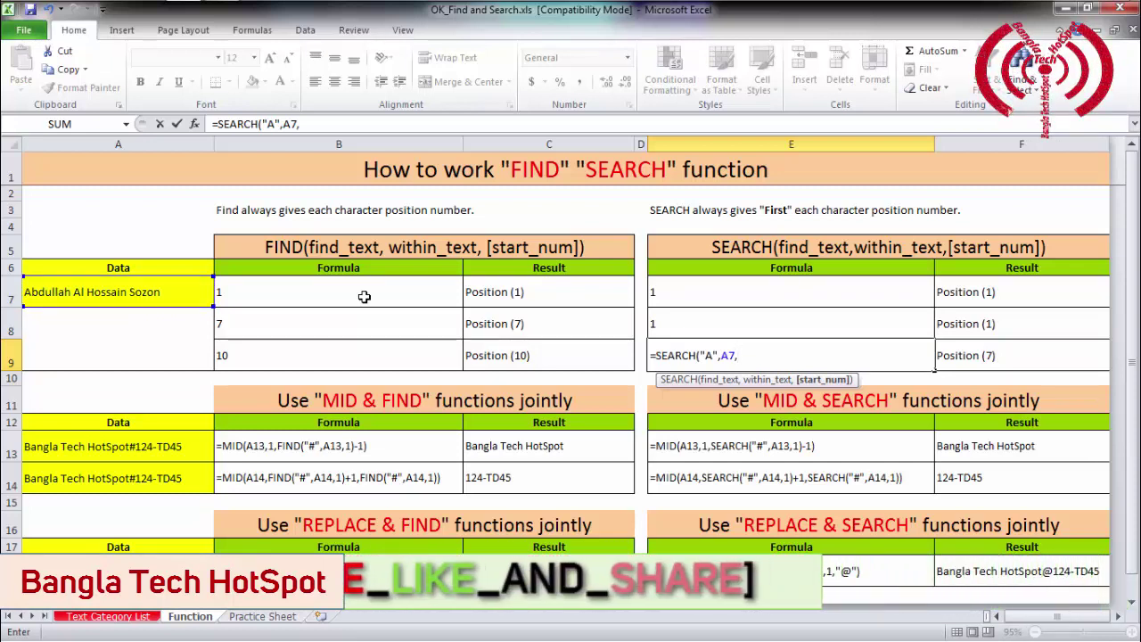
{"action": "type", "text": "2"}
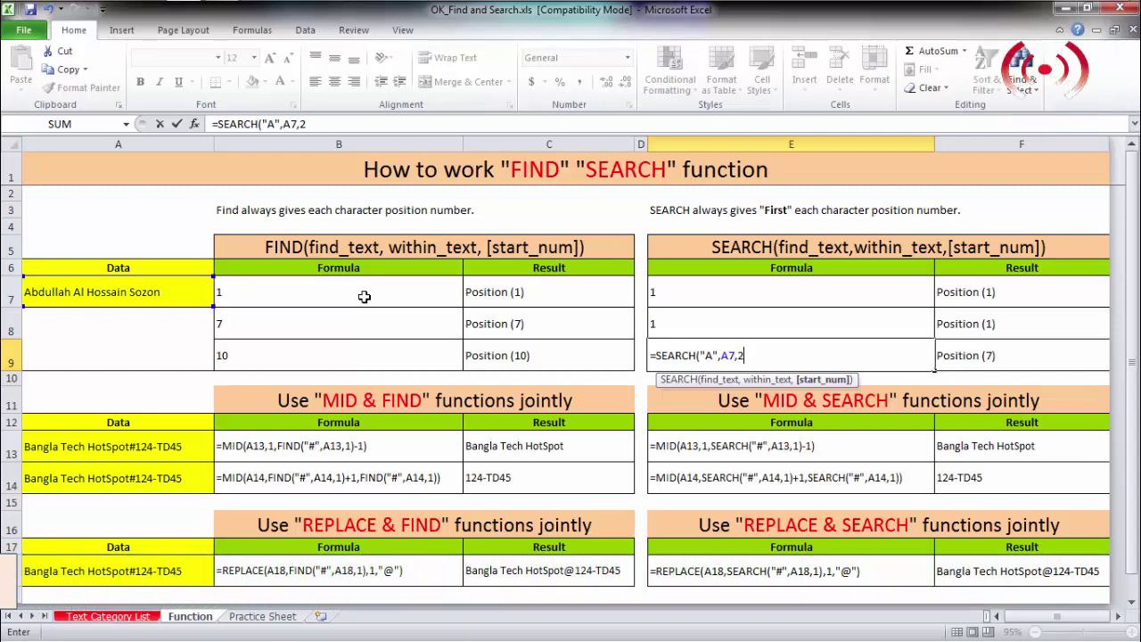
{"action": "key", "text": "Return"}
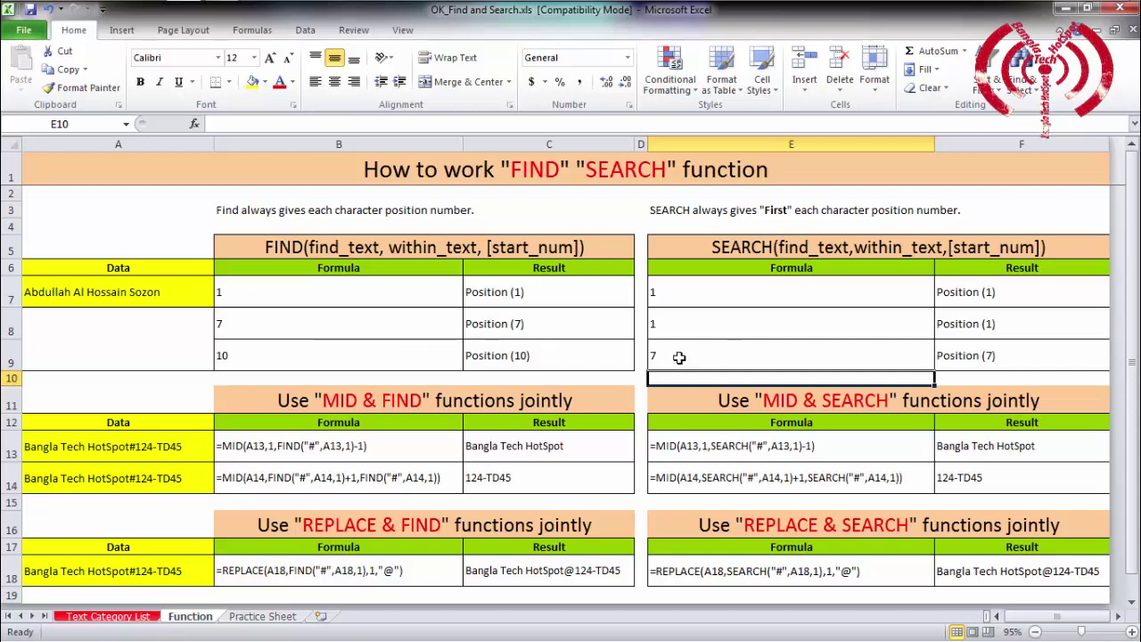
{"action": "left_click", "coordinate": [685, 354]}
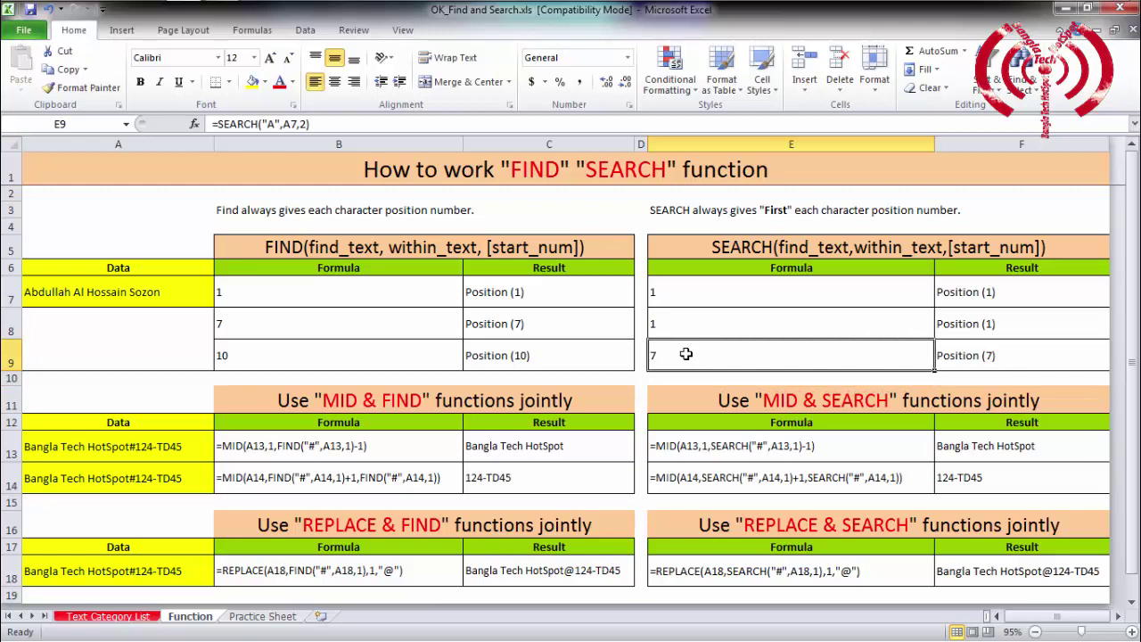